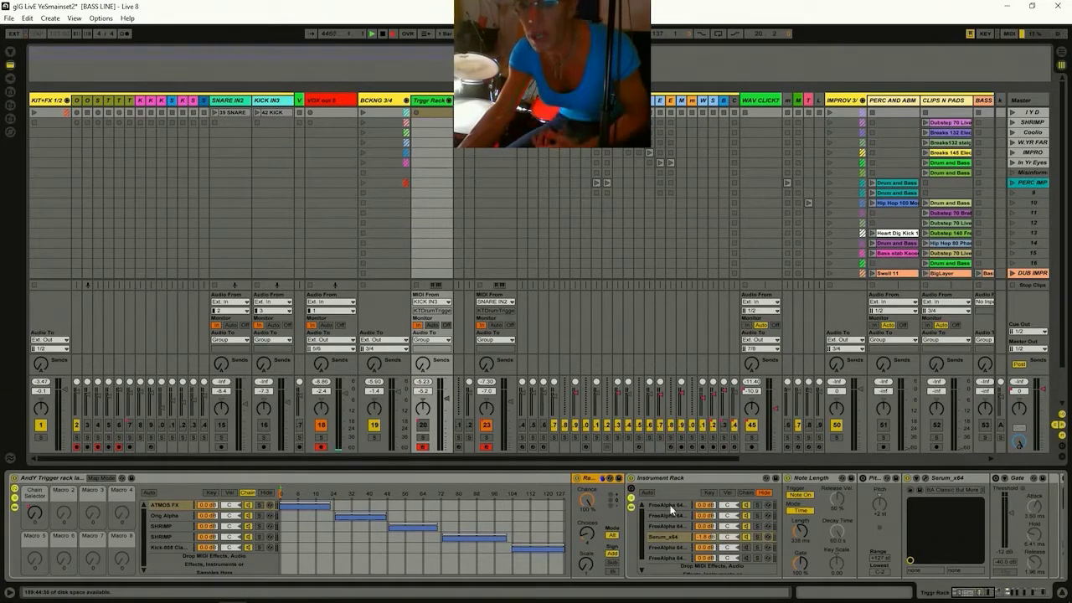
- Switch on track 20 in the example set and display the devices in its SHRIMP chain
click(424, 427)
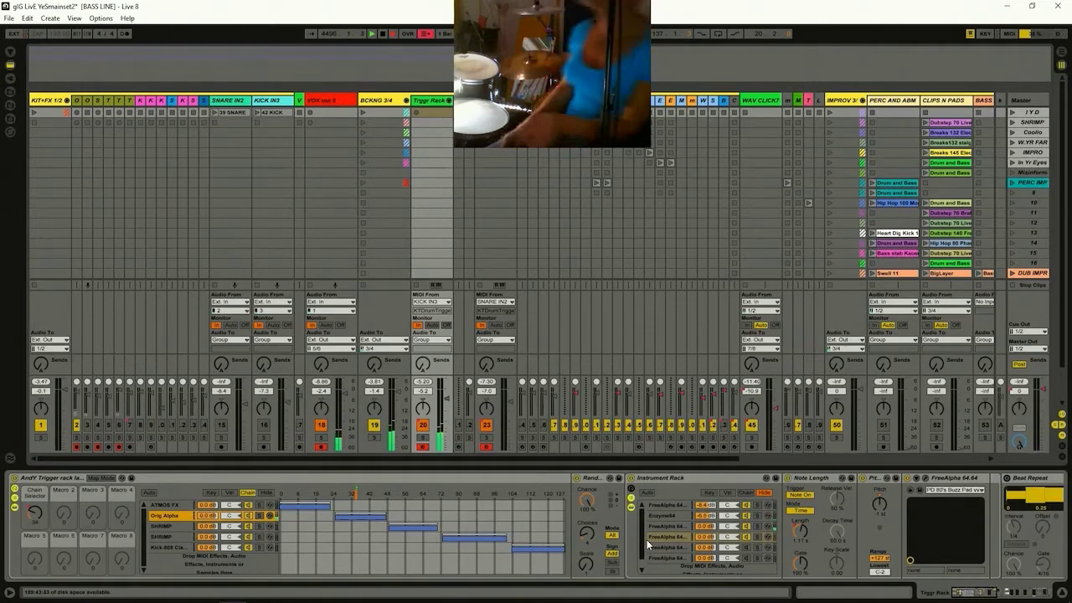
mouse_move(710, 600)
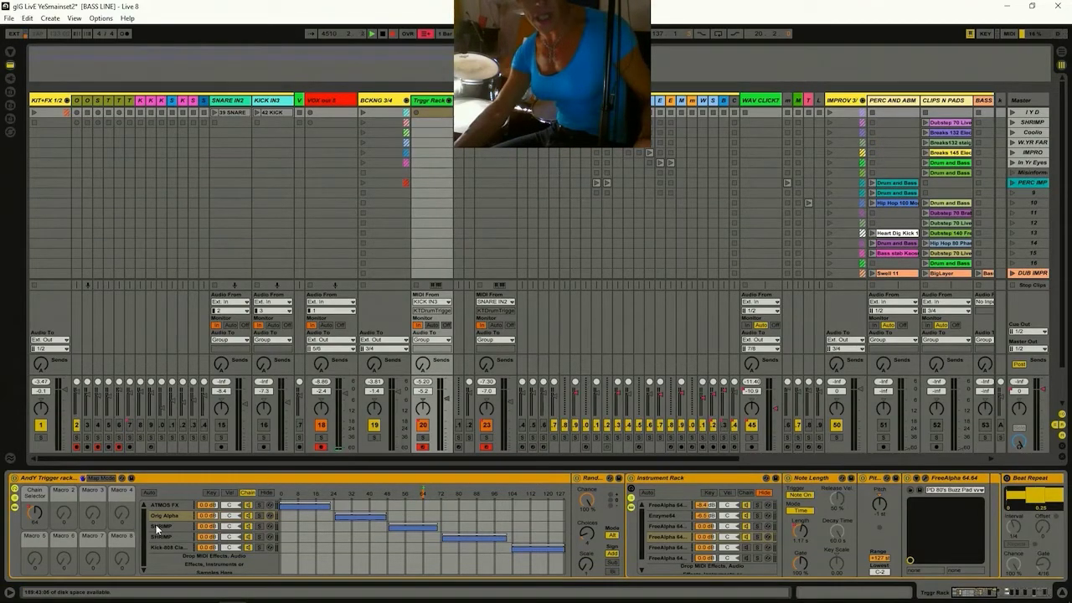
click(162, 527)
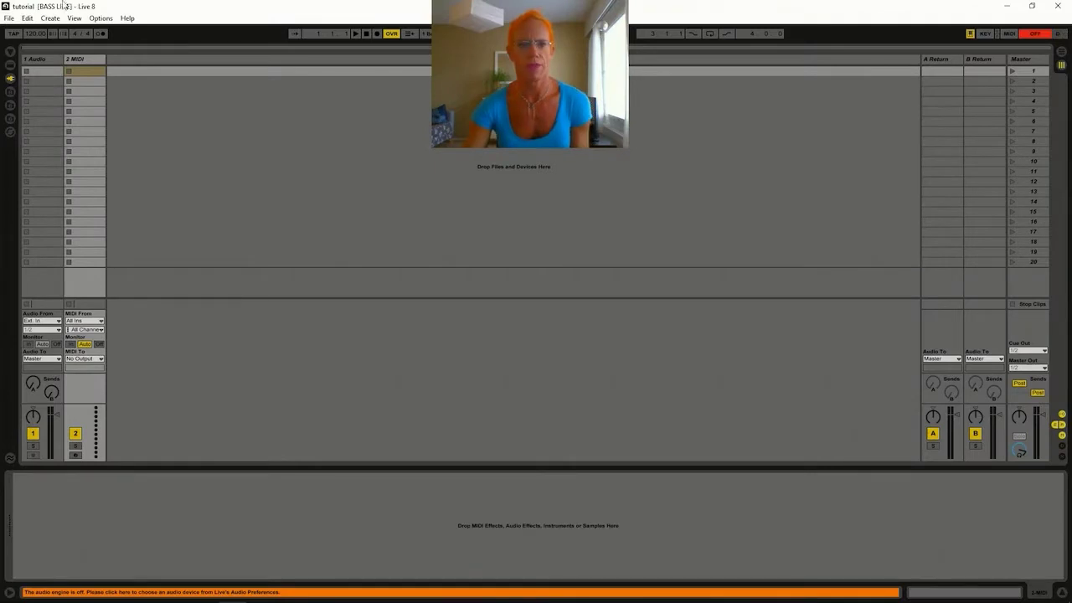
- Select the 2 MIDI track and bring up the Live Devices browser at Instrument Rack
click(33, 50)
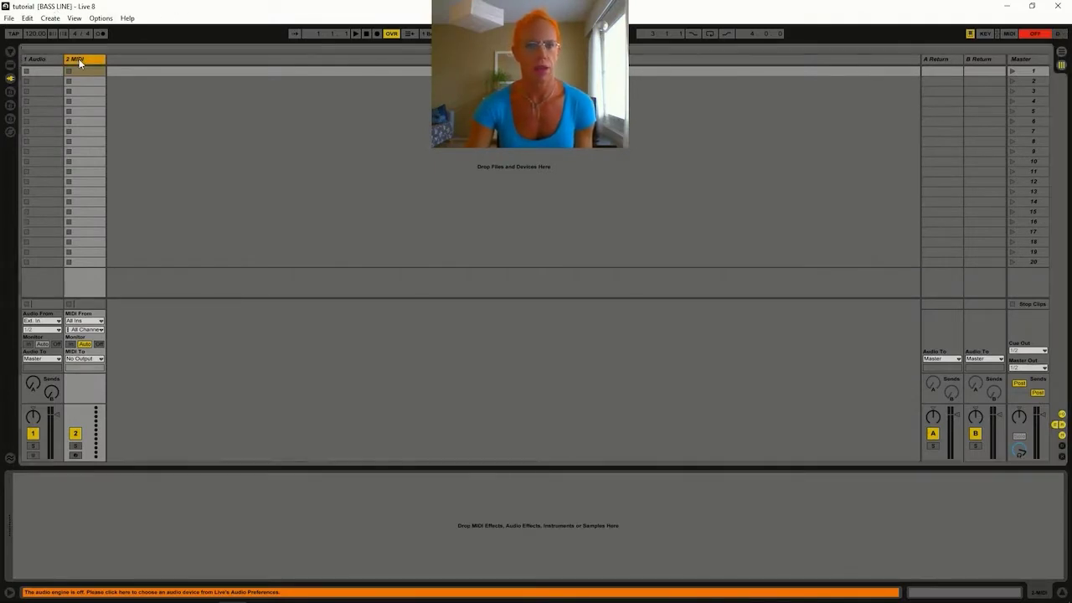
click(41, 57)
click(74, 60)
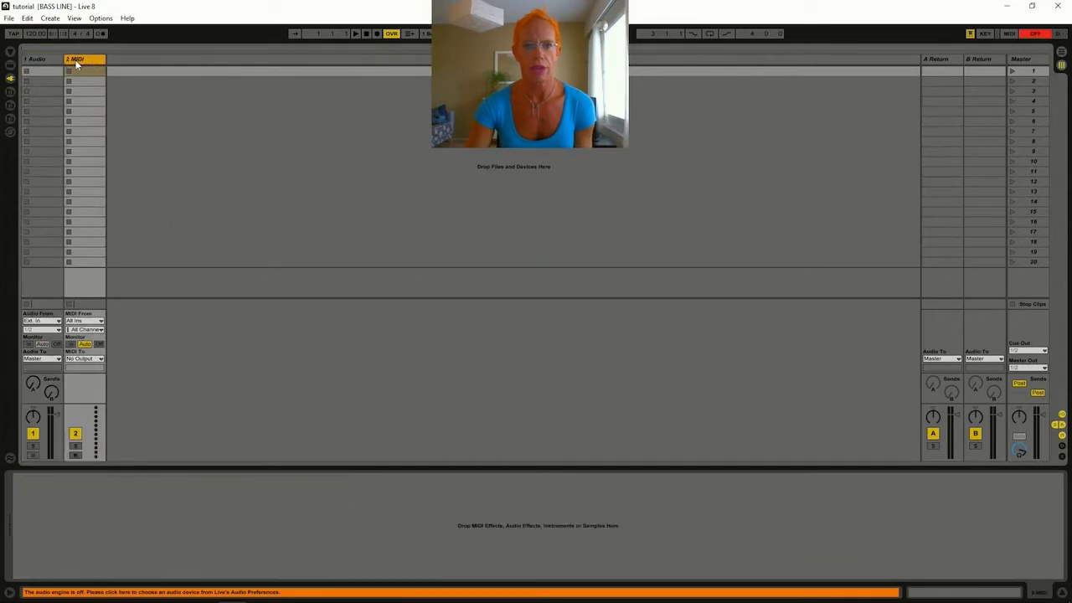
click(8, 69)
click(10, 79)
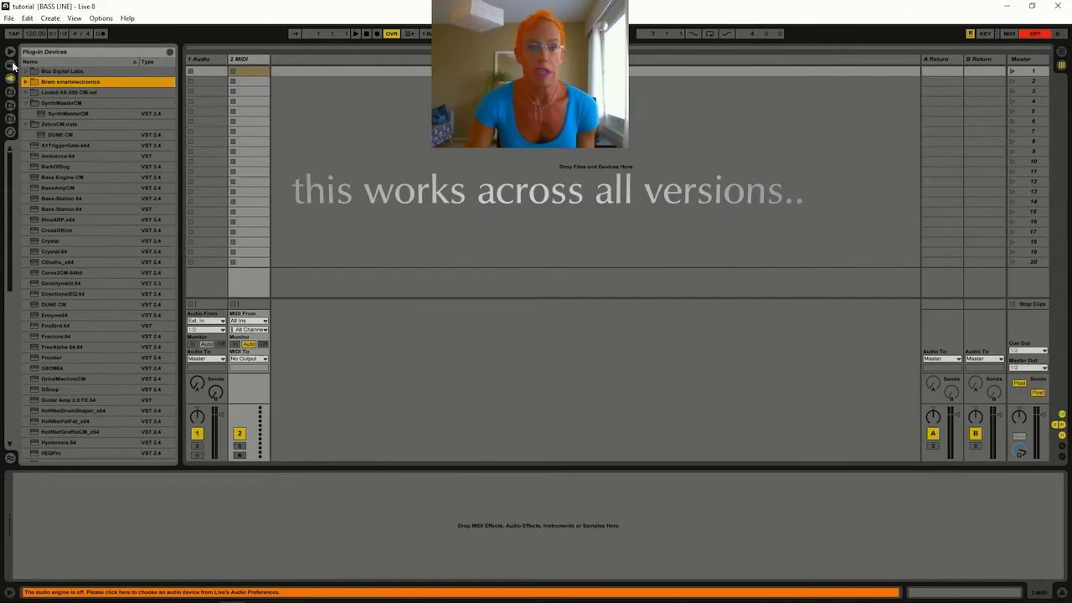
click(9, 69)
click(9, 80)
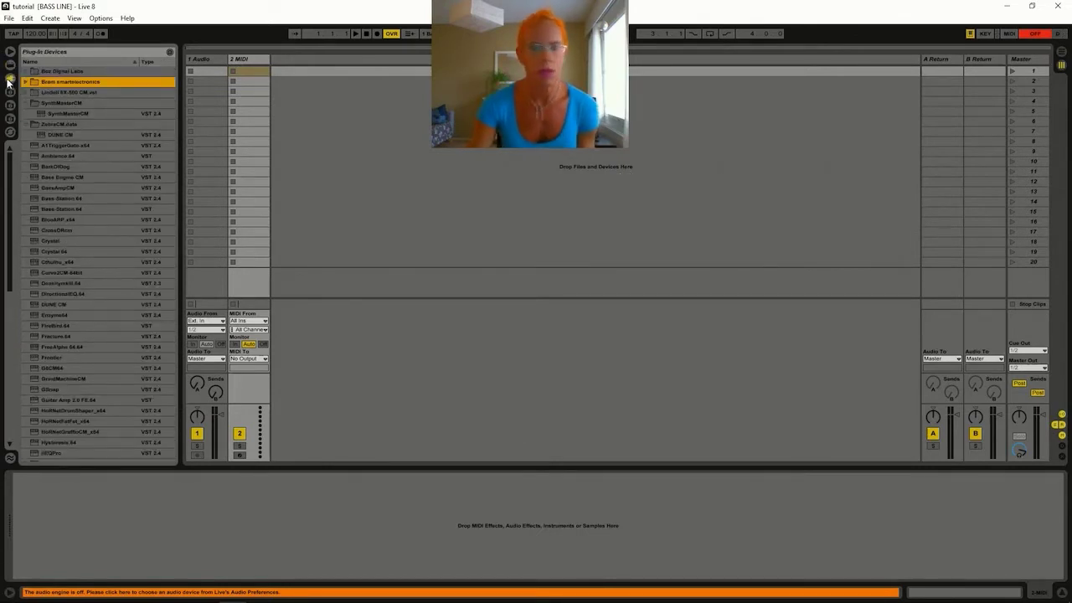
click(7, 67)
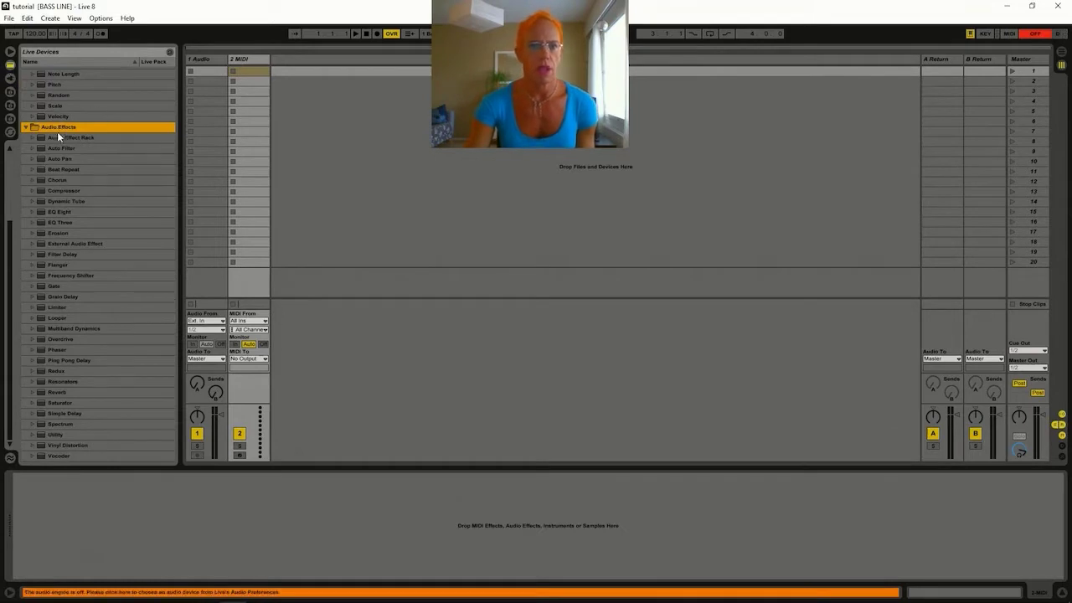
scroll(65, 142, up, 5)
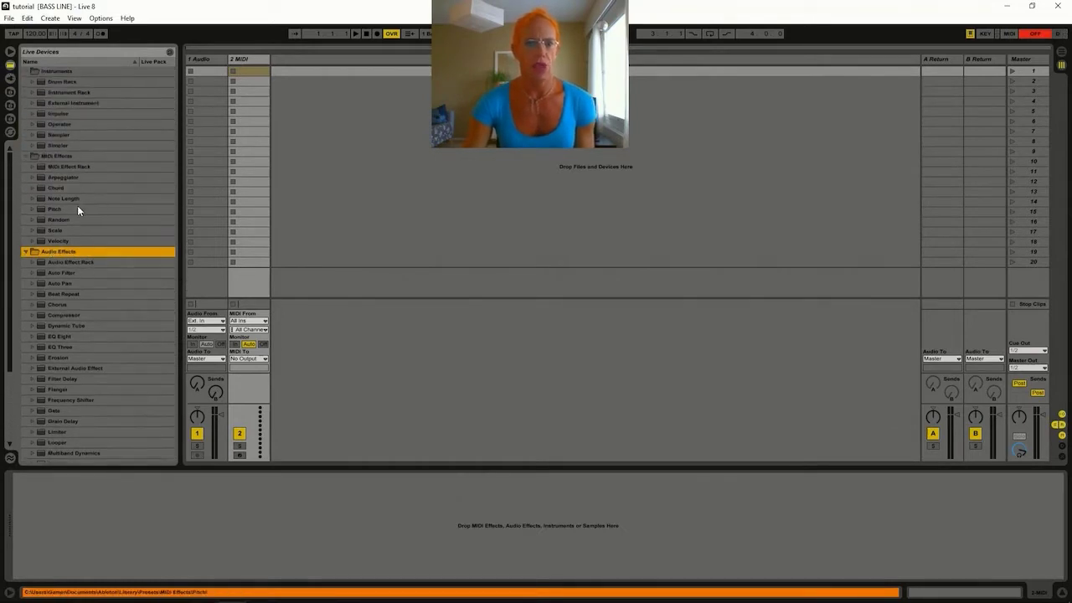
click(63, 90)
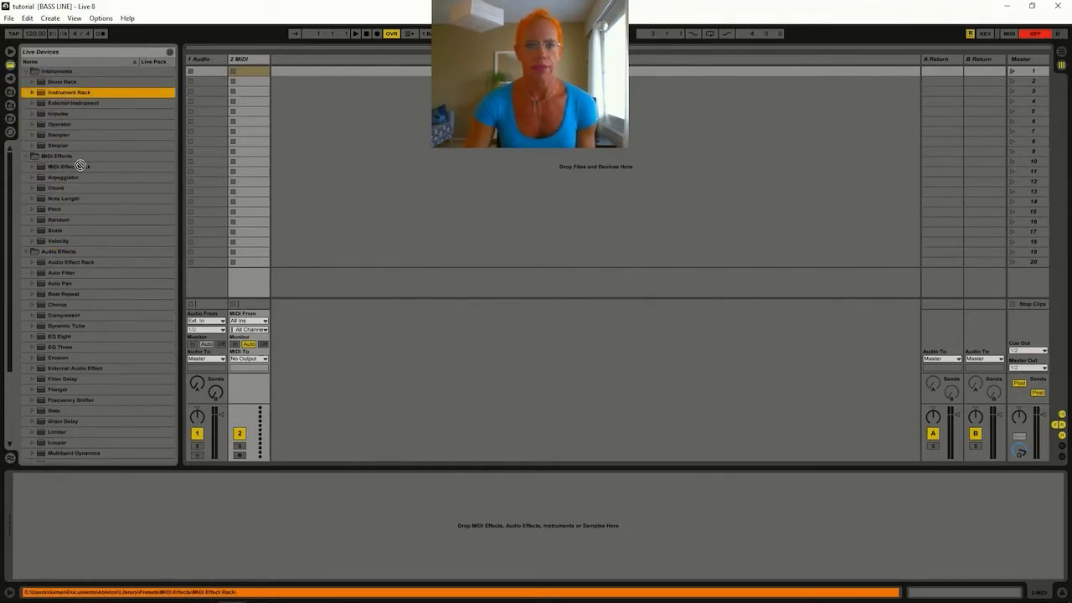
- Load an Instrument Rack on track 2 and fill its chain list with two nested Instrument Racks
drag(255, 73, 255, 73)
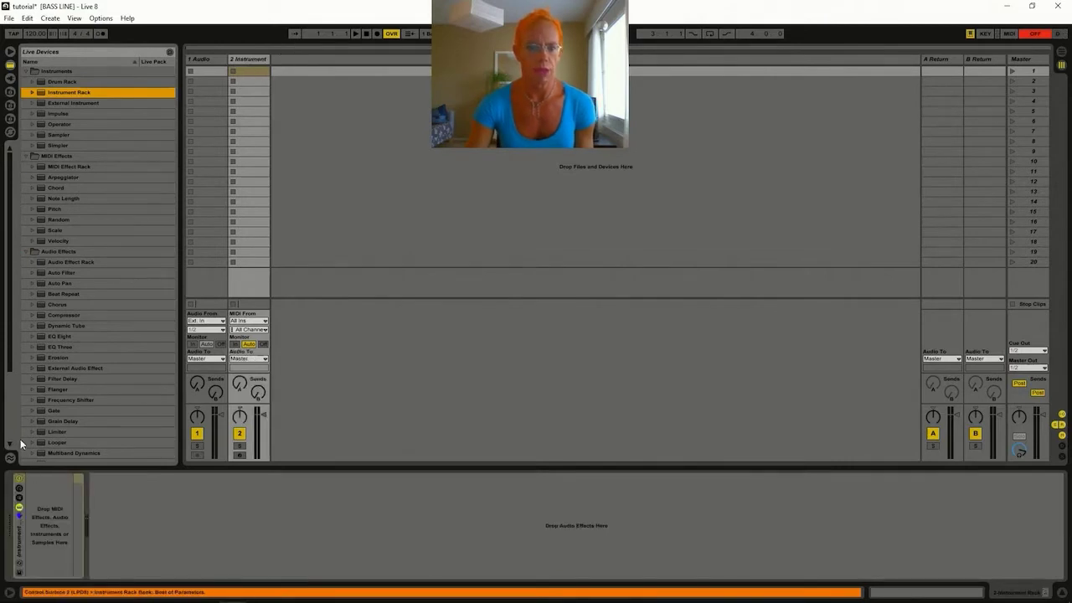
click(48, 485)
click(19, 497)
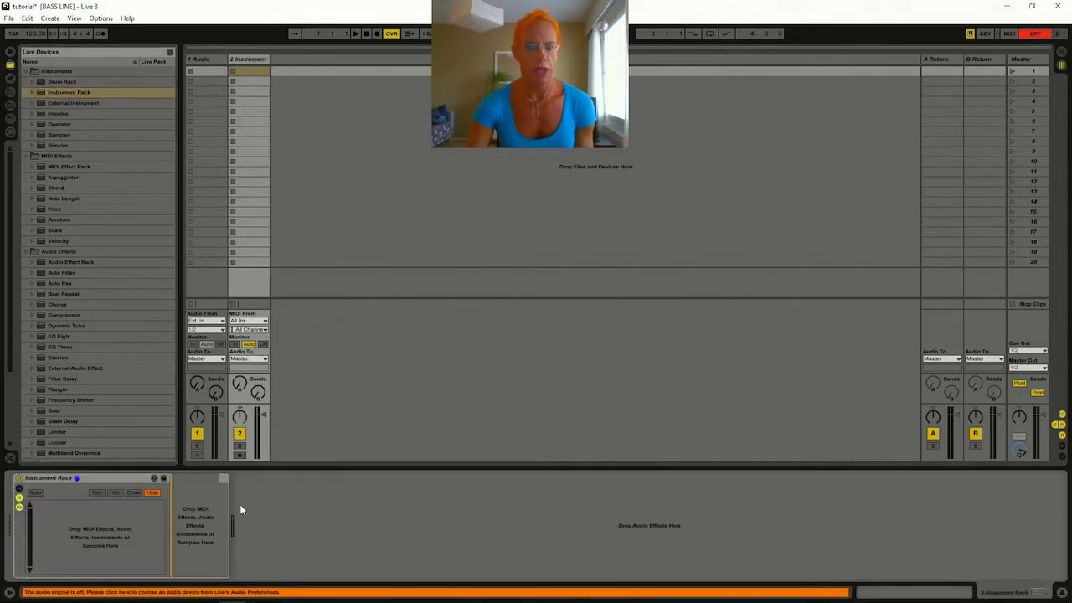
click(131, 493)
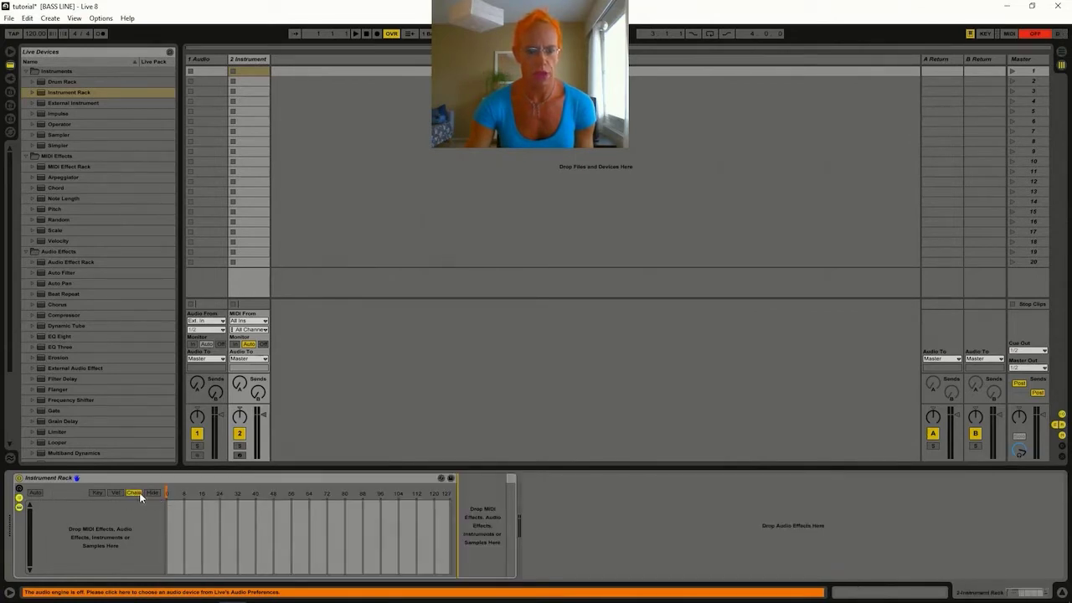
click(153, 492)
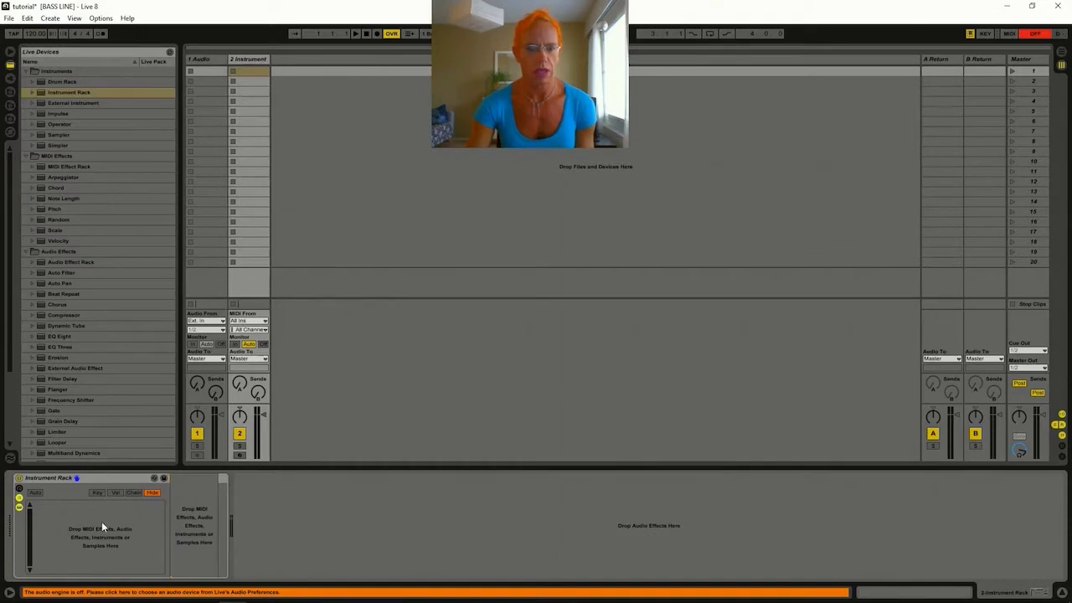
drag(51, 92, 104, 533)
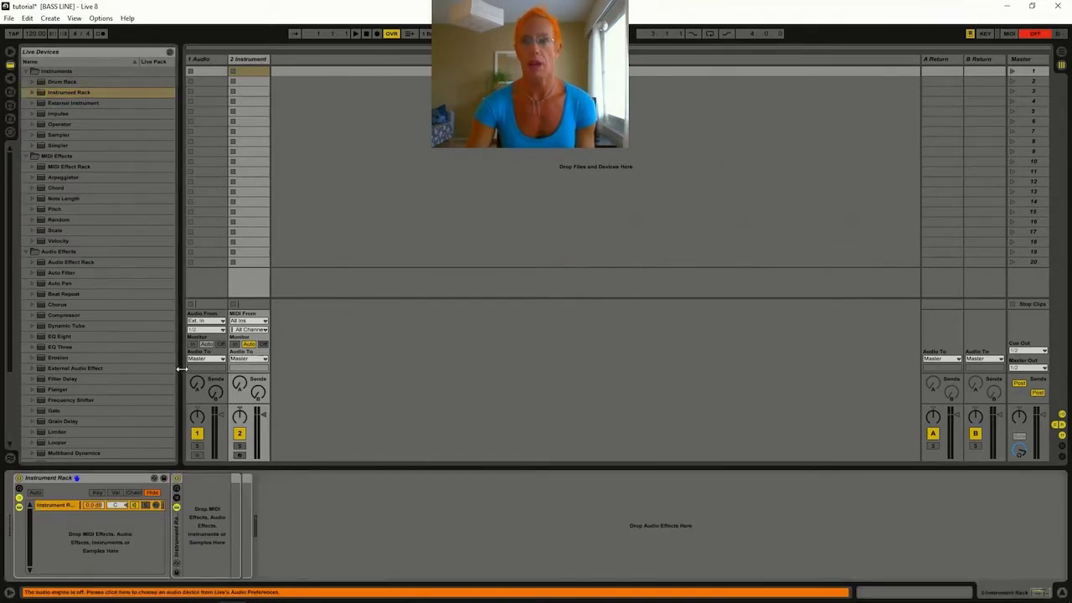
drag(58, 96, 115, 518)
- Rename the two rack chains to 'ONE' and 'two'
right_click(62, 506)
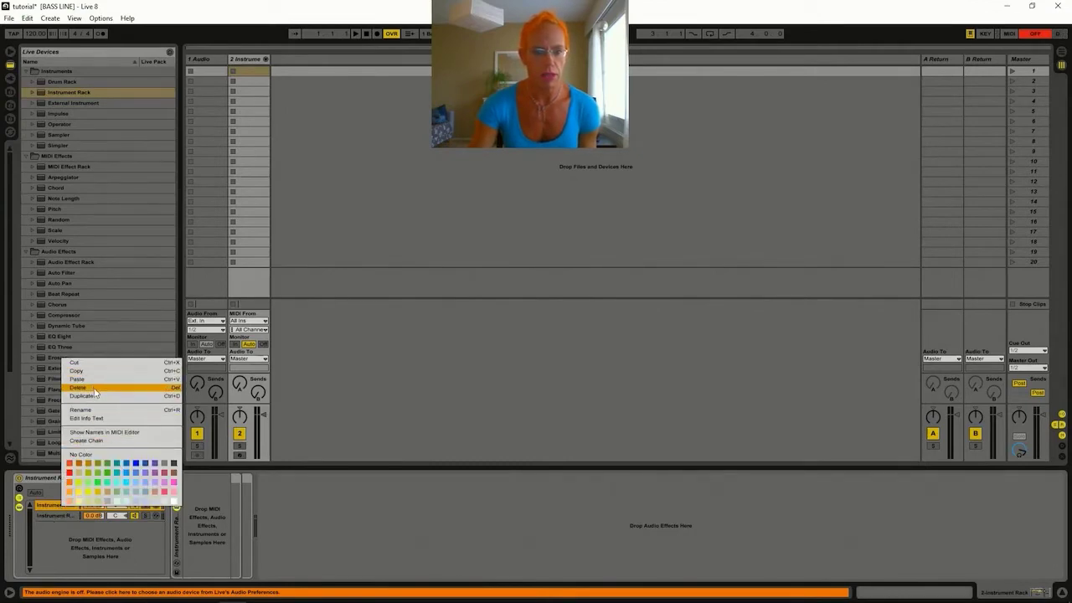
click(105, 410)
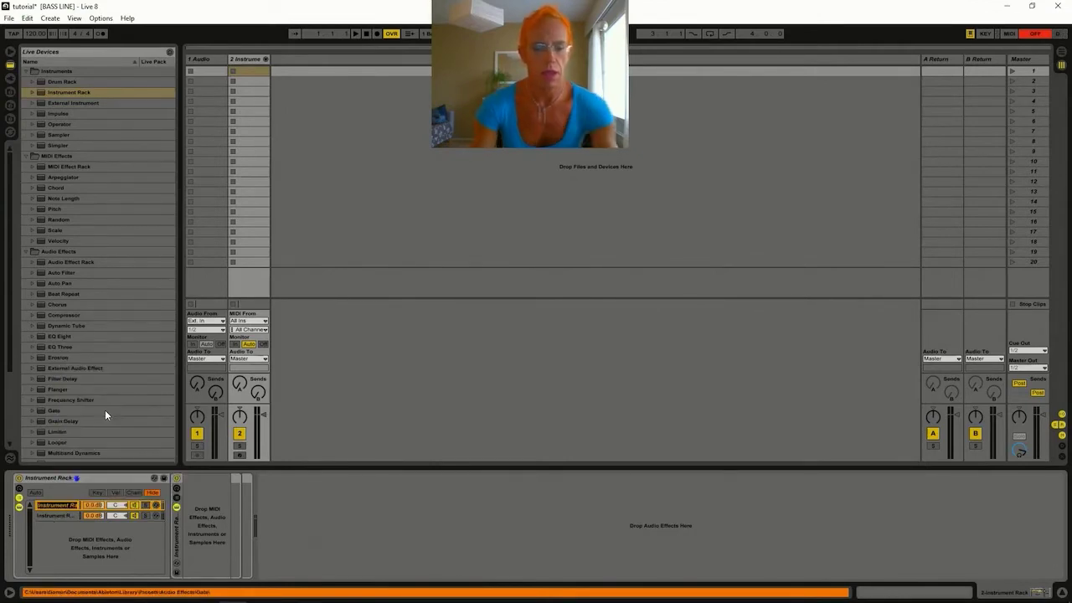
text(ONE)
click(58, 514)
right_click(59, 514)
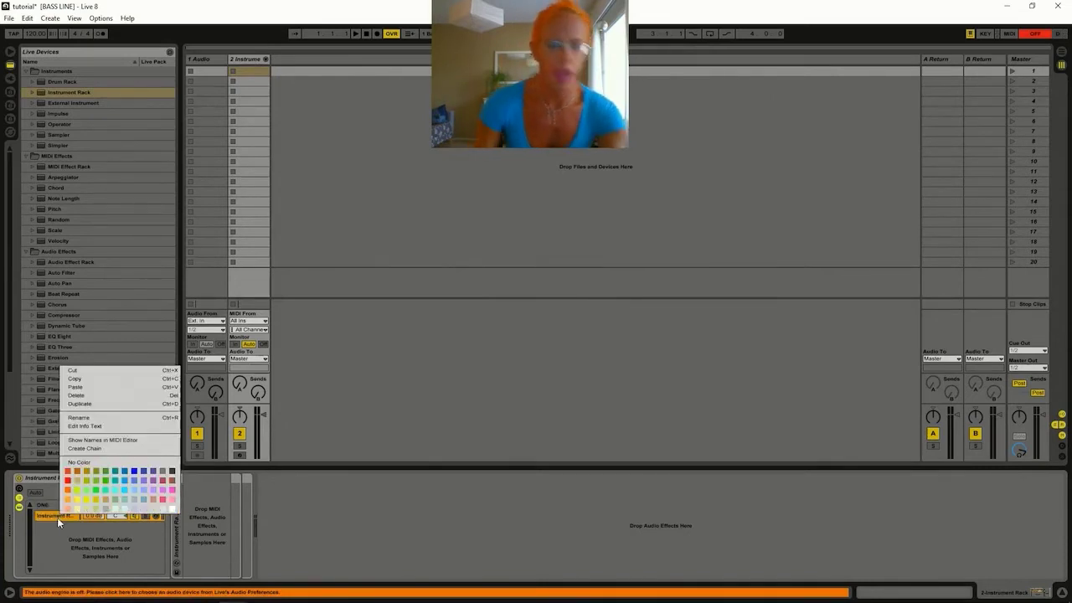
click(82, 417)
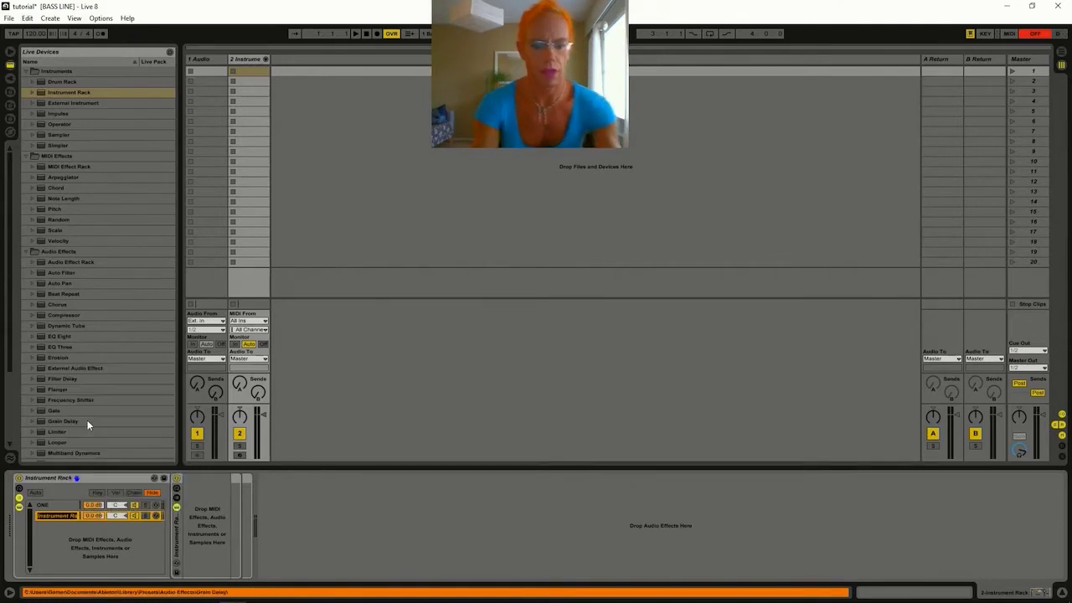
text(two)
key(Return)
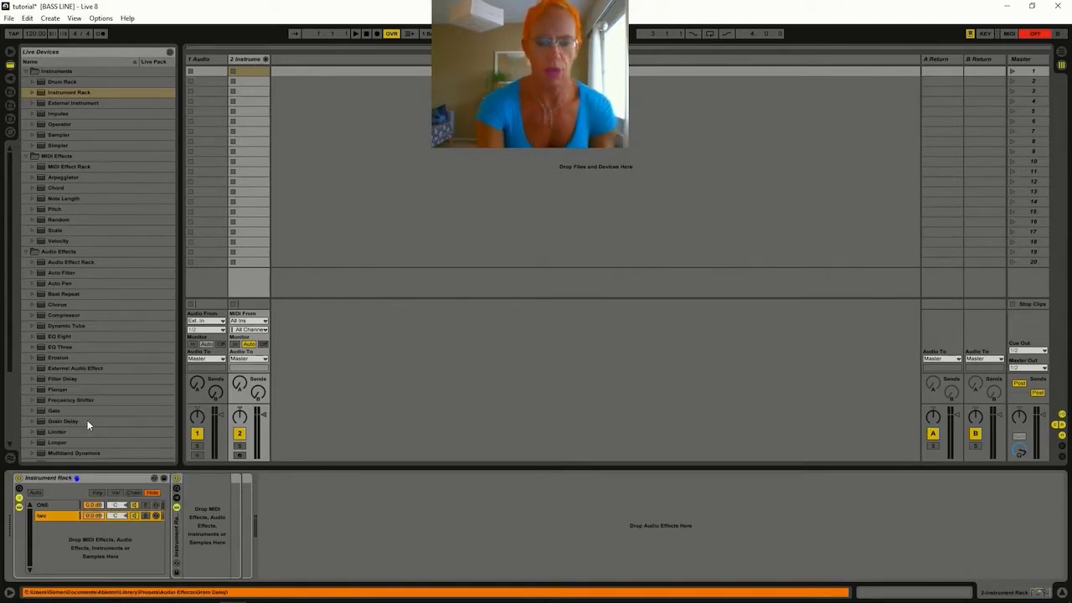
- Expand chain ONE's nested Instrument Rack and show the Plug-In Devices list
click(60, 505)
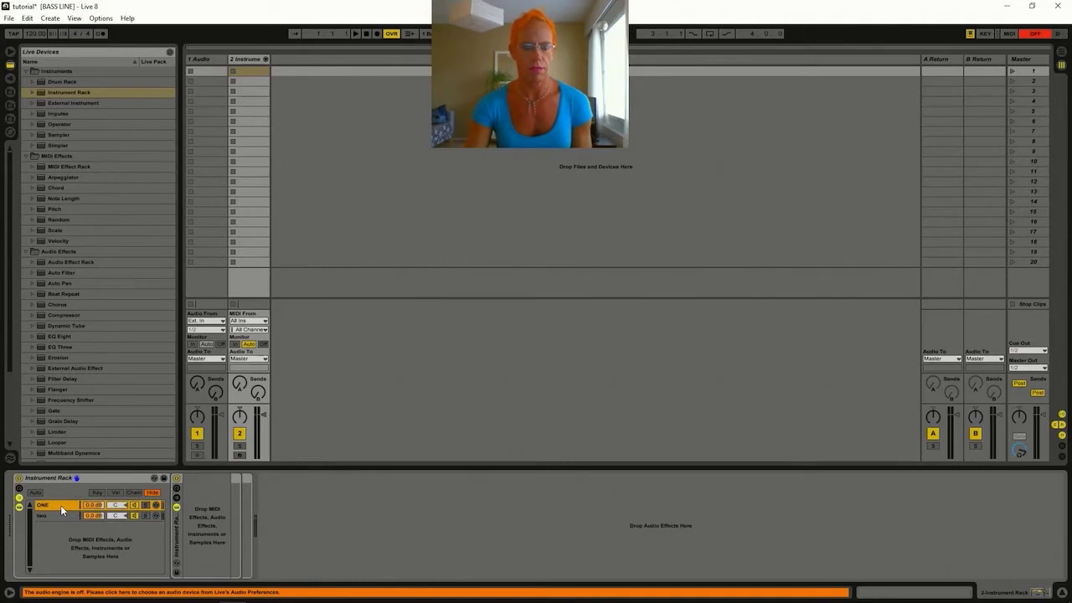
click(178, 500)
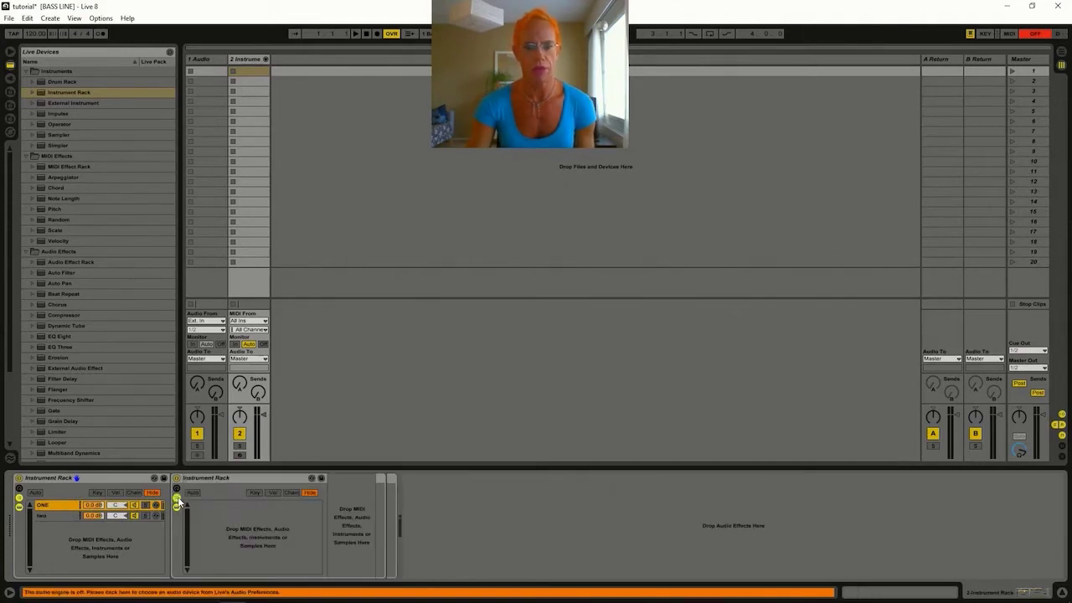
click(225, 519)
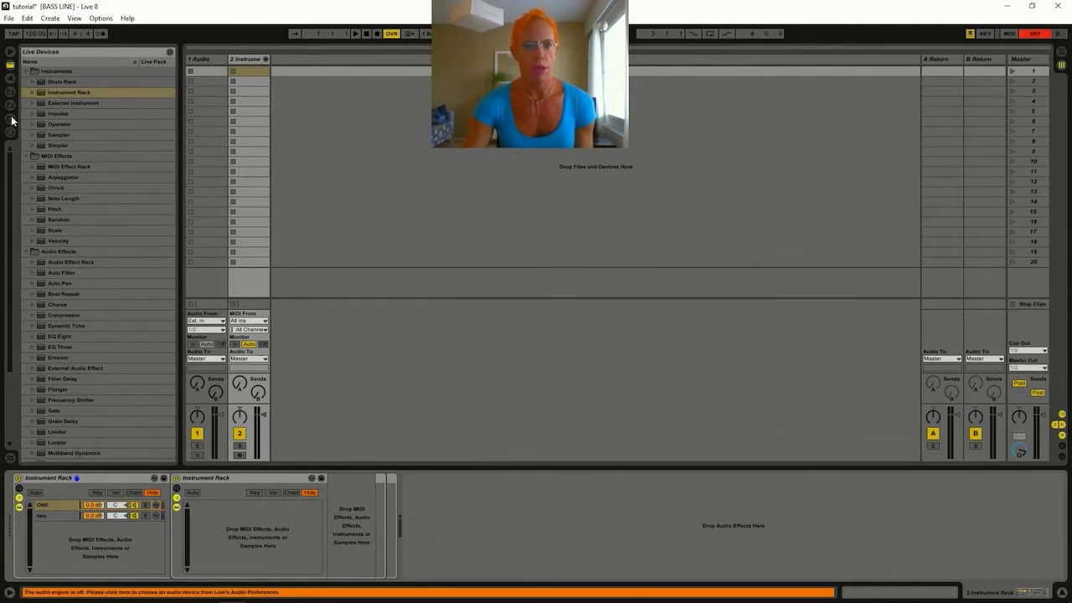
click(10, 78)
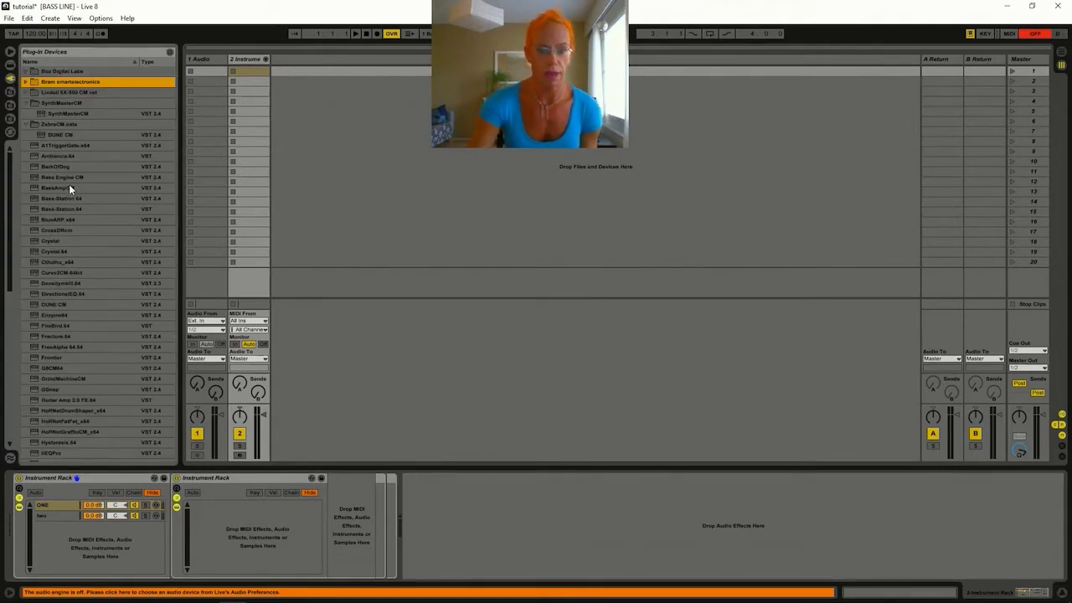
- Add DUNE CM, SynthMasterCM, Enzyme64 and FireBird.64 as four chains in the nested rack
drag(65, 136, 234, 520)
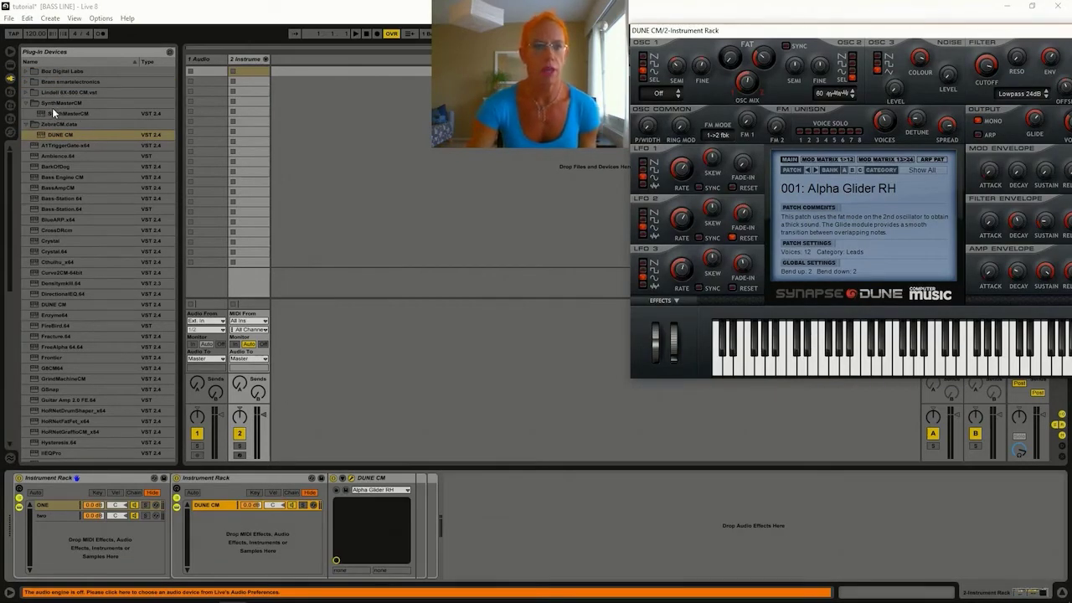
drag(60, 113, 257, 548)
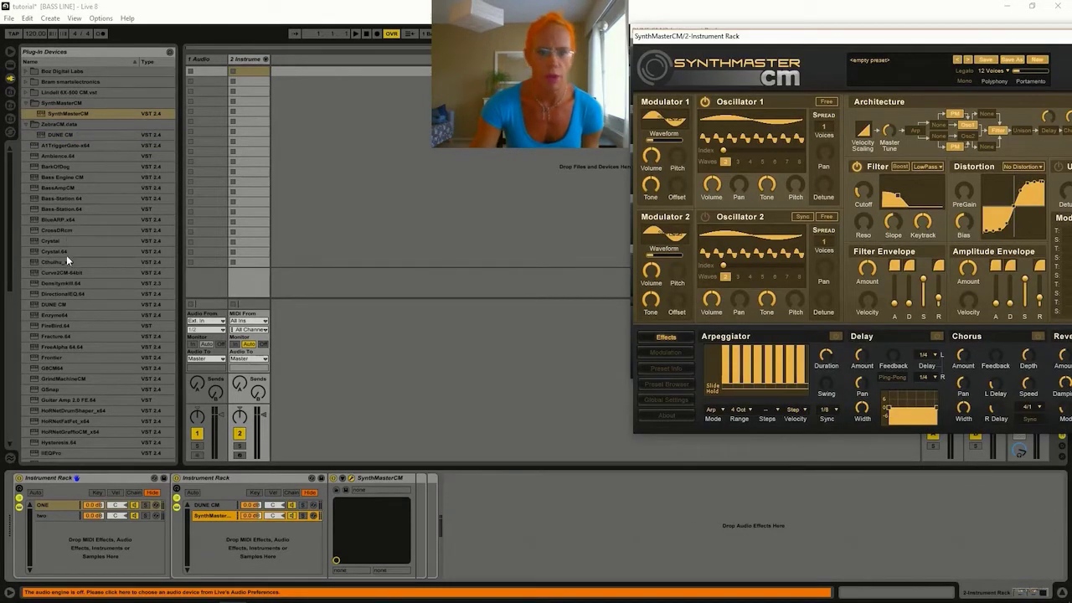
drag(54, 312, 215, 533)
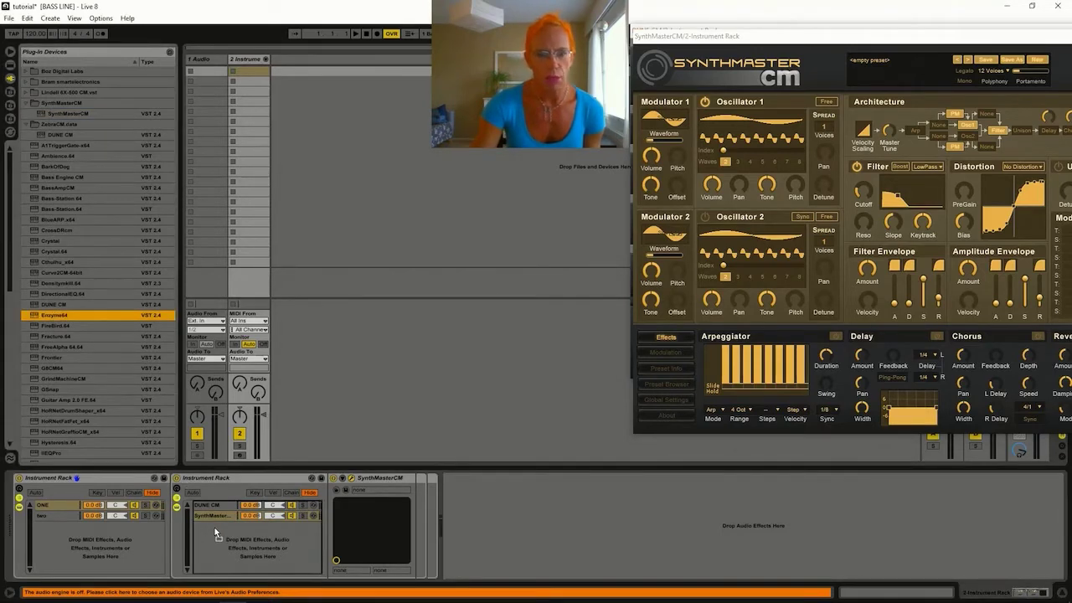
drag(58, 324, 275, 543)
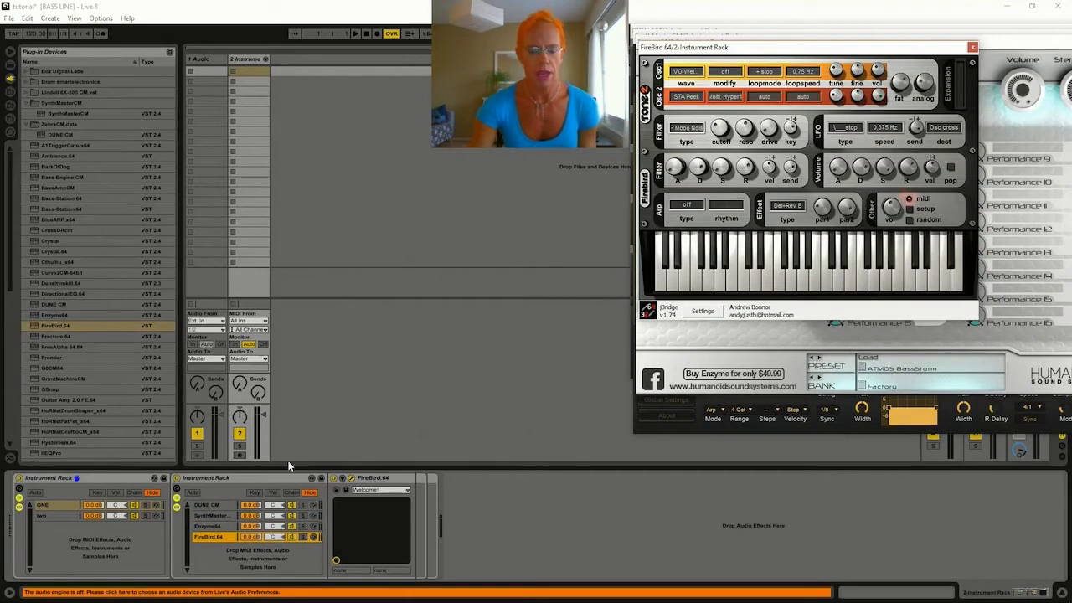
- Return the browser to Live Devices and close all five open plugin windows
click(276, 477)
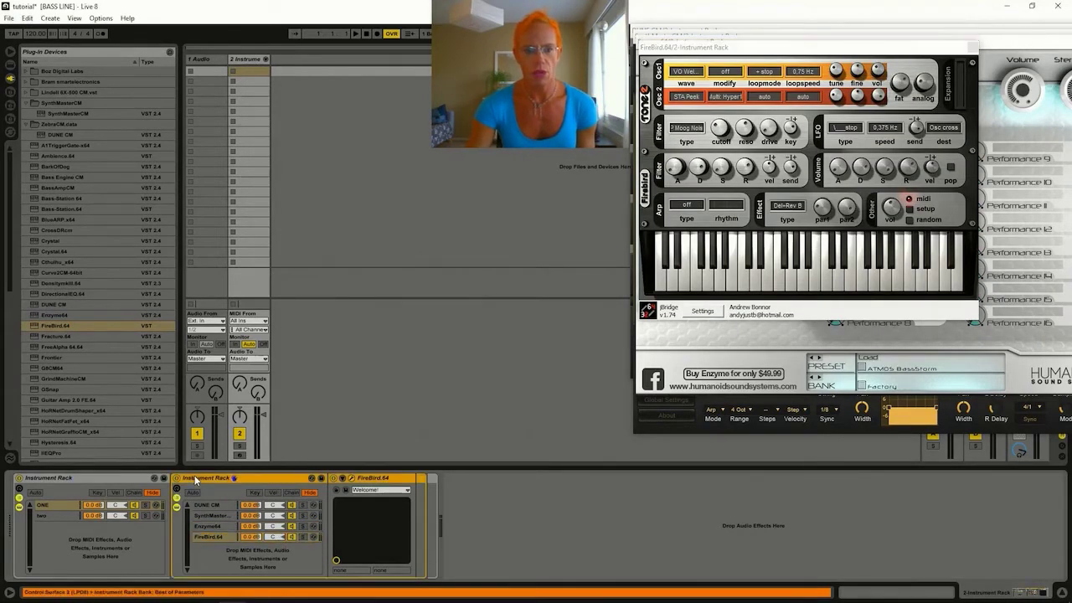
click(10, 80)
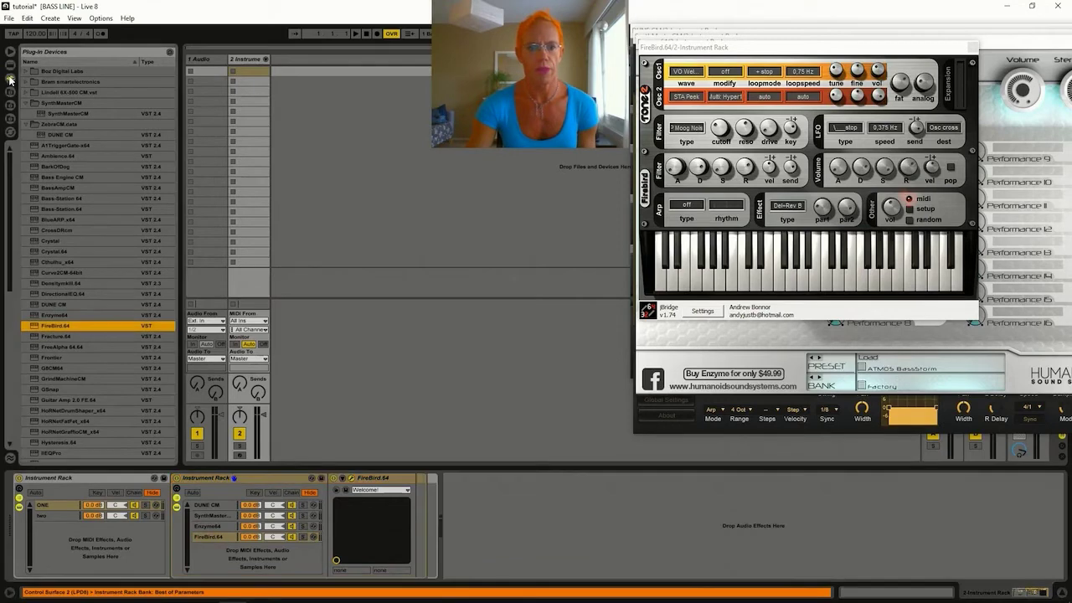
click(10, 67)
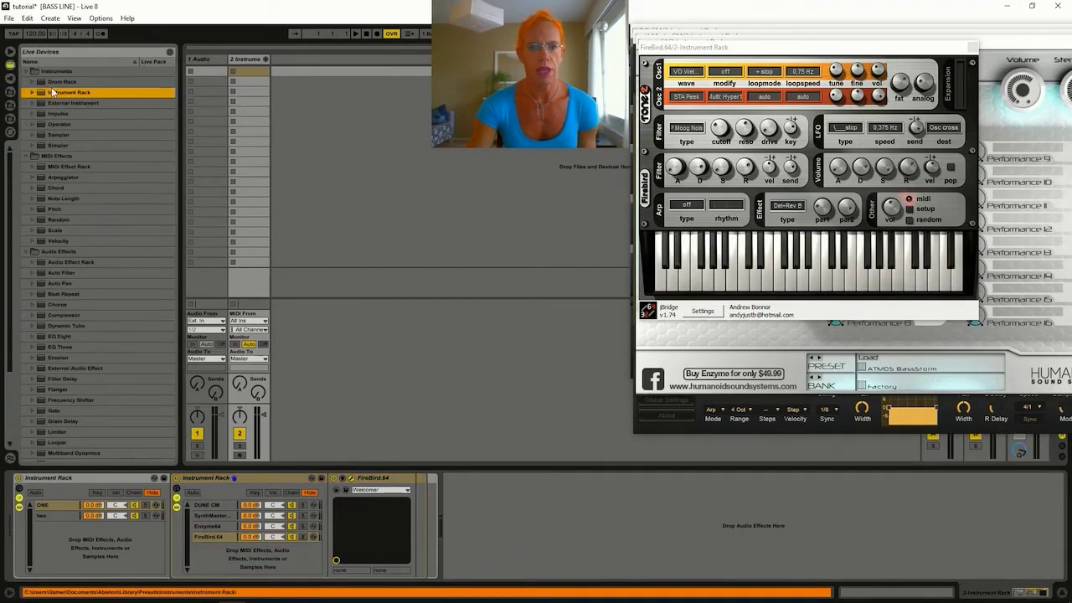
click(972, 48)
click(994, 36)
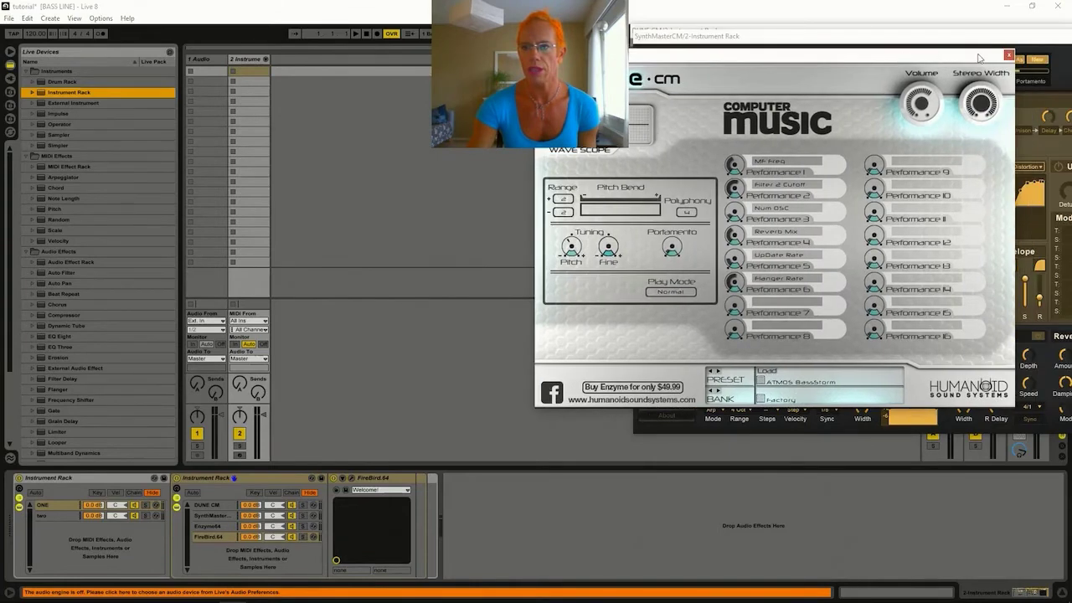
click(1009, 56)
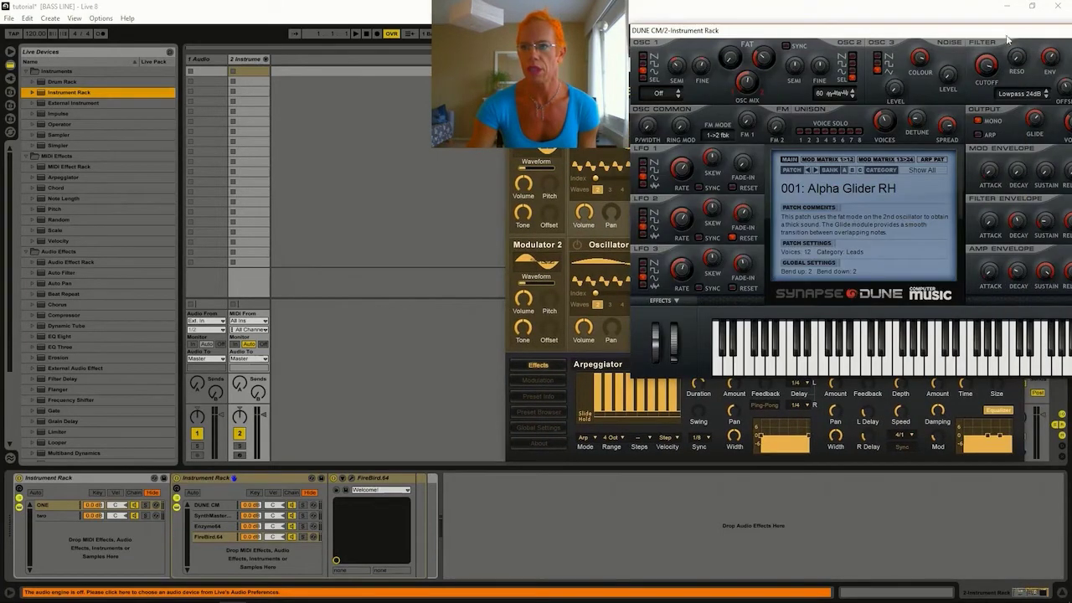
click(1002, 52)
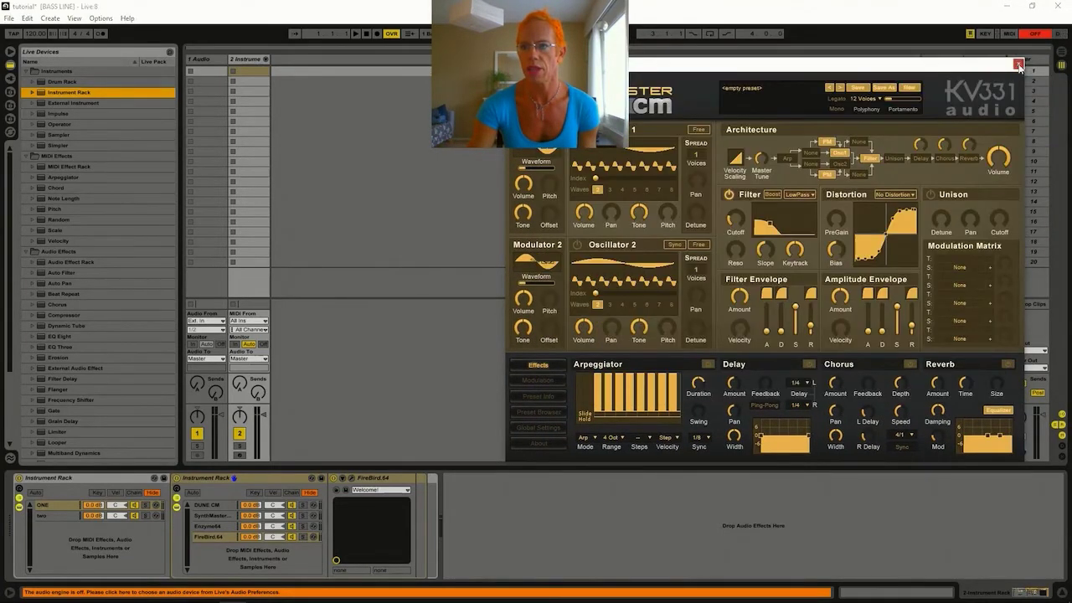
click(1019, 64)
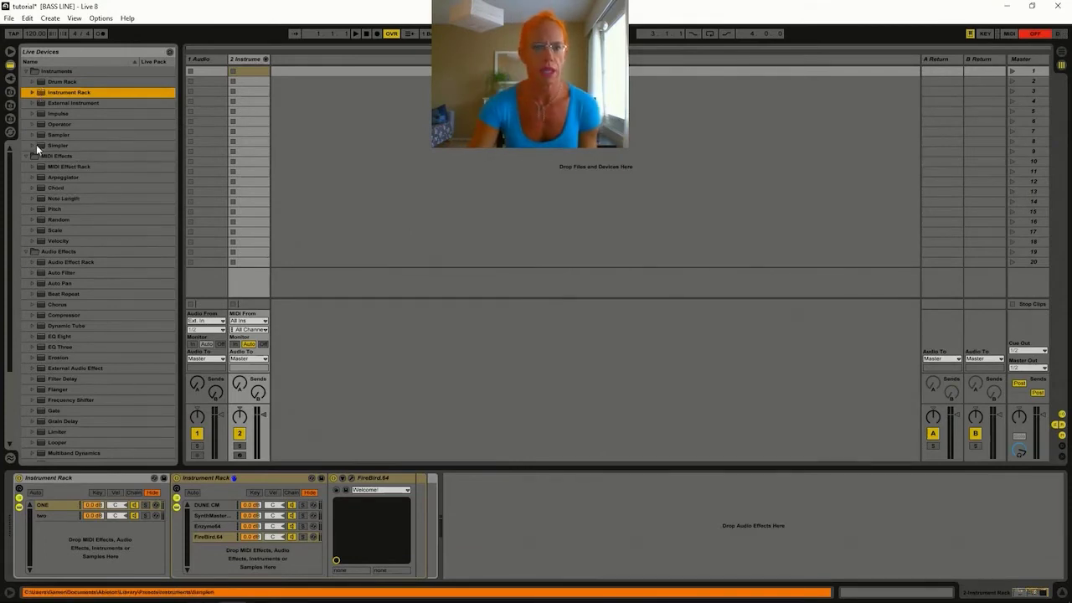
- Load a Random MIDI effect ahead of the nested rack with Chance 100% and Alt mode
click(51, 220)
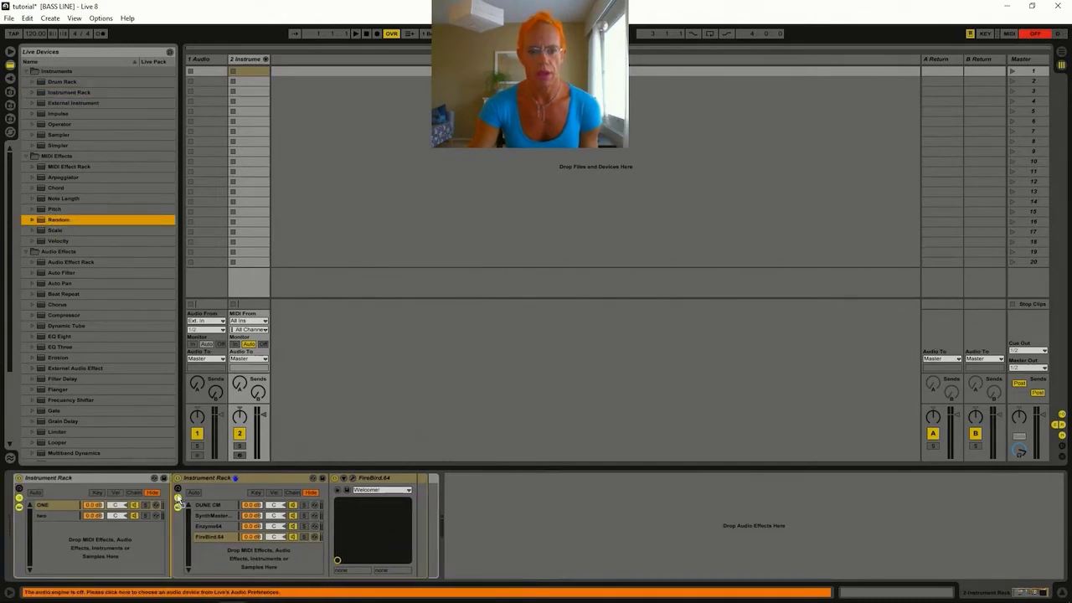
key(Return)
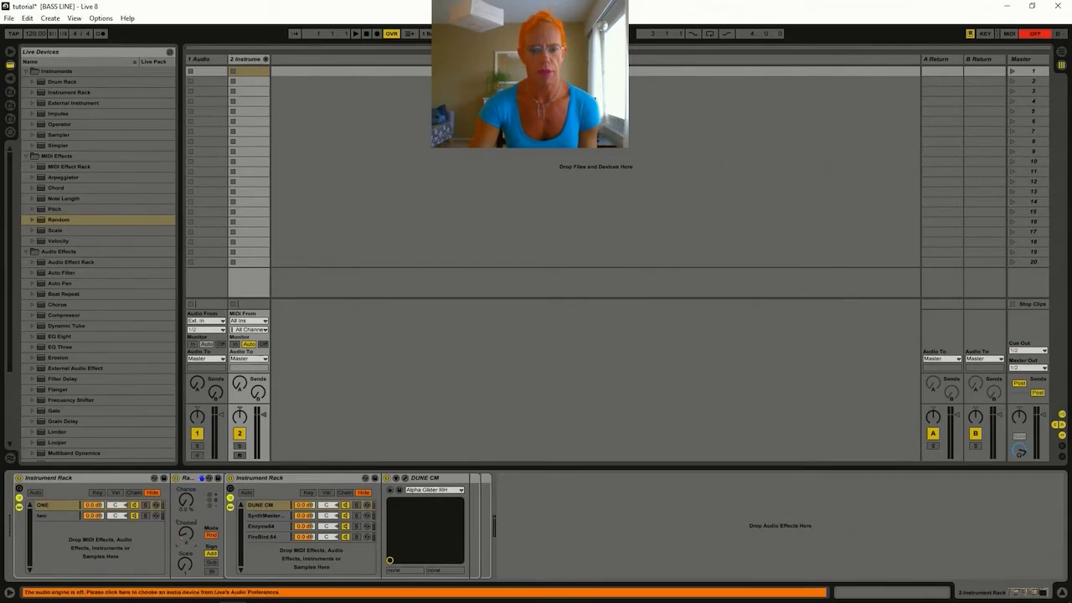
drag(188, 502, 188, 469)
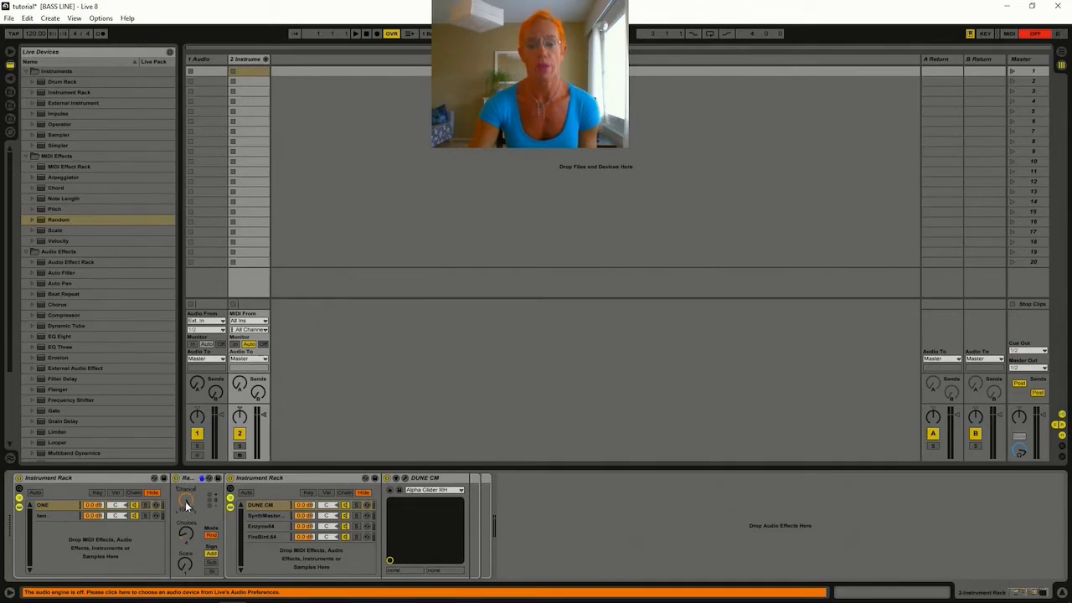
click(56, 504)
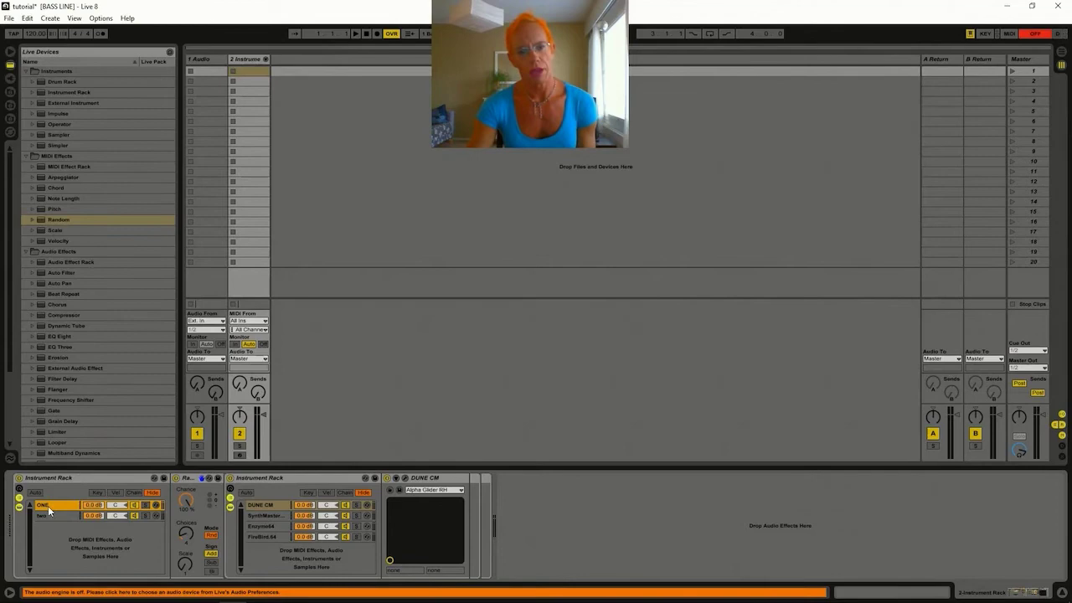
click(191, 478)
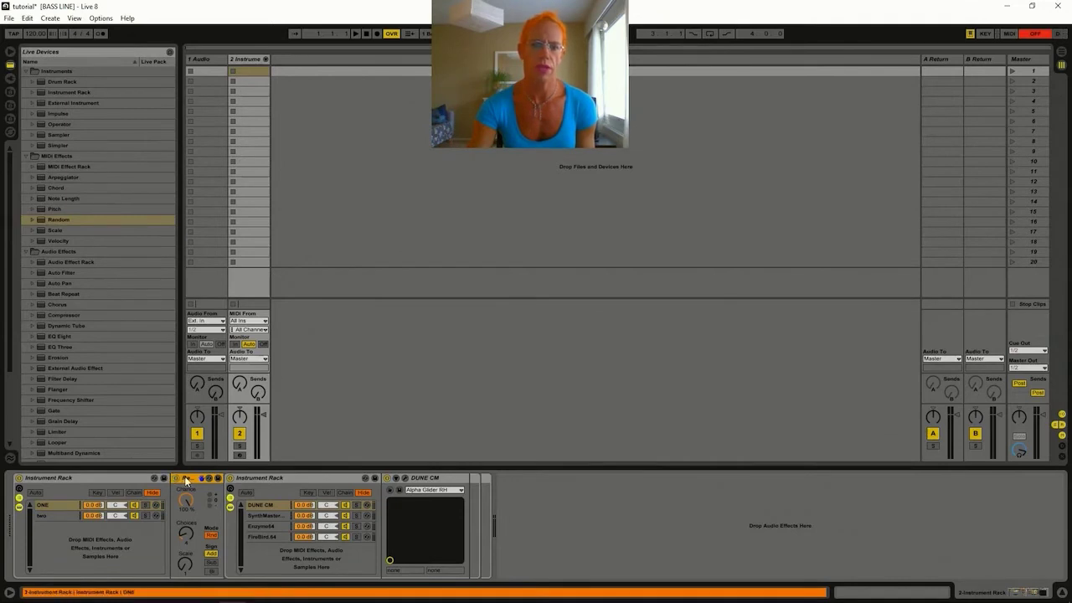
click(210, 536)
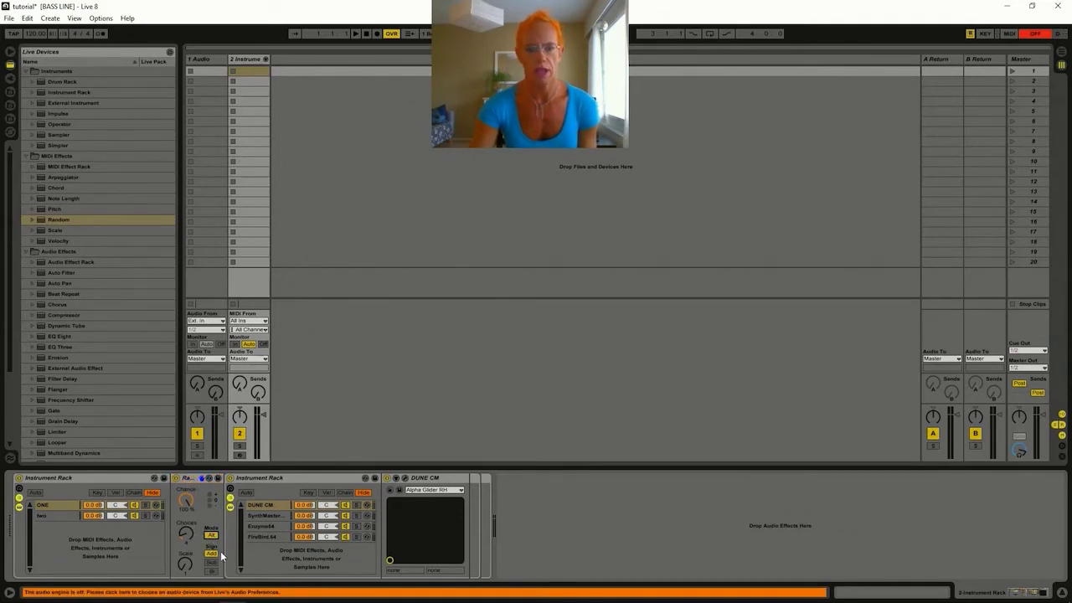
- Step through the four layered synth chains, ending on DUNE CM
click(262, 506)
click(264, 515)
click(264, 526)
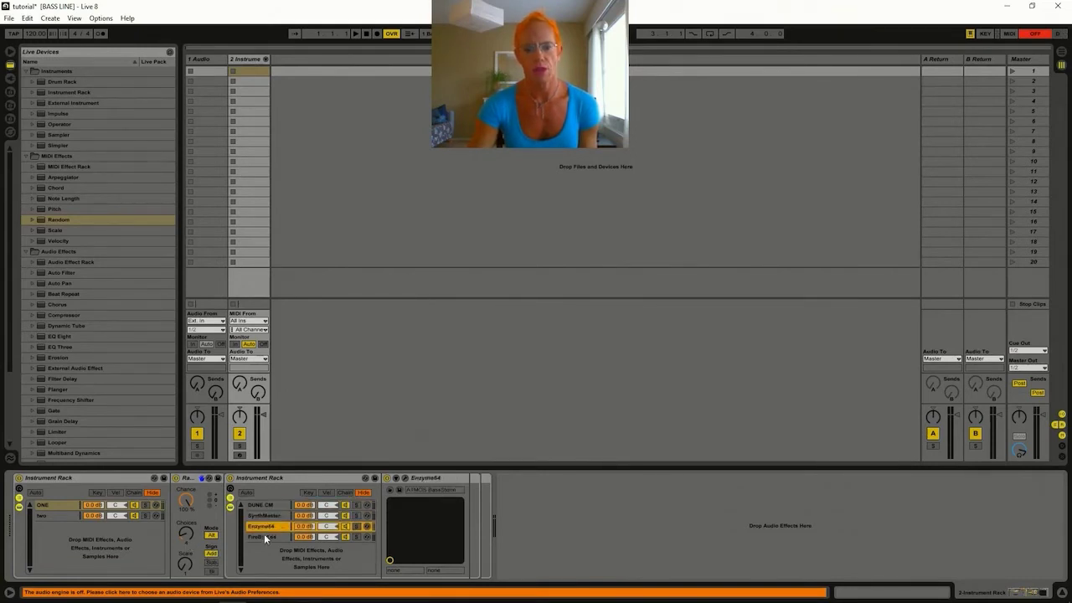
click(263, 536)
click(263, 506)
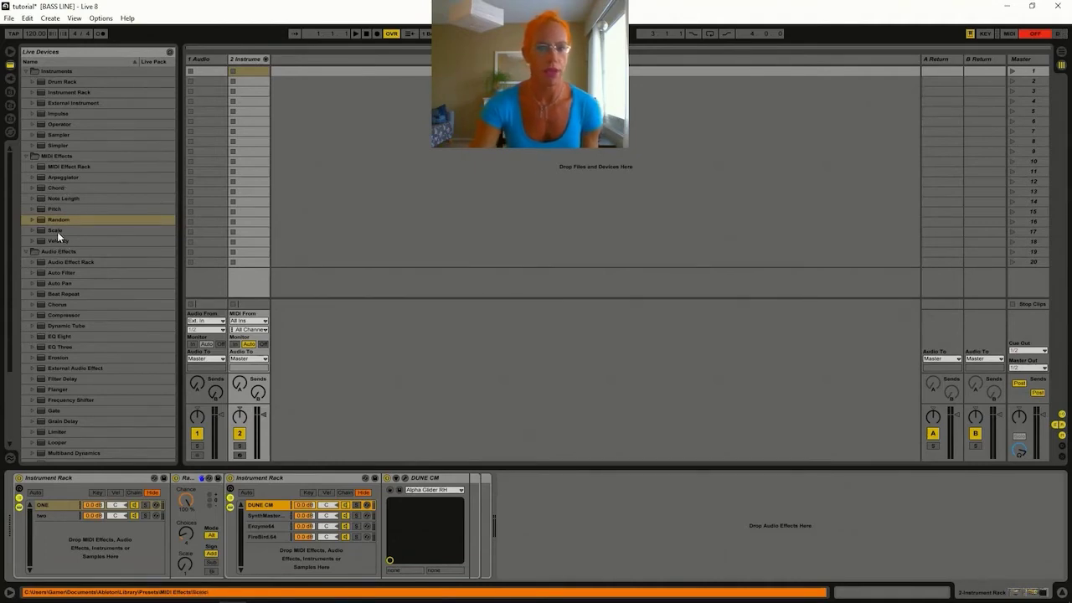
- Insert Note Length and then Pitch MIDI effects before DUNE CM
click(56, 198)
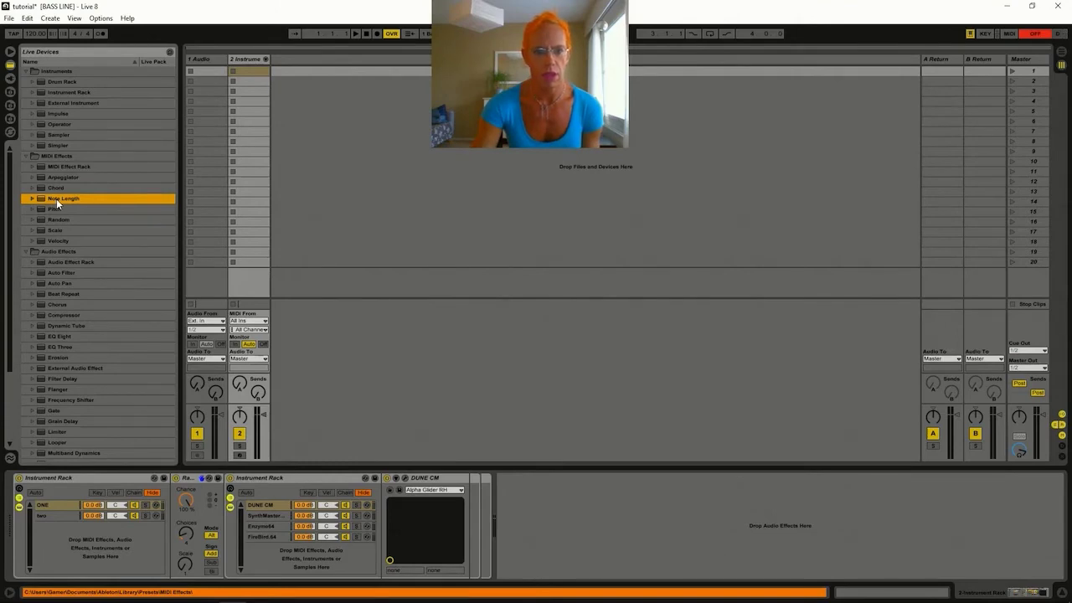
double_click(56, 199)
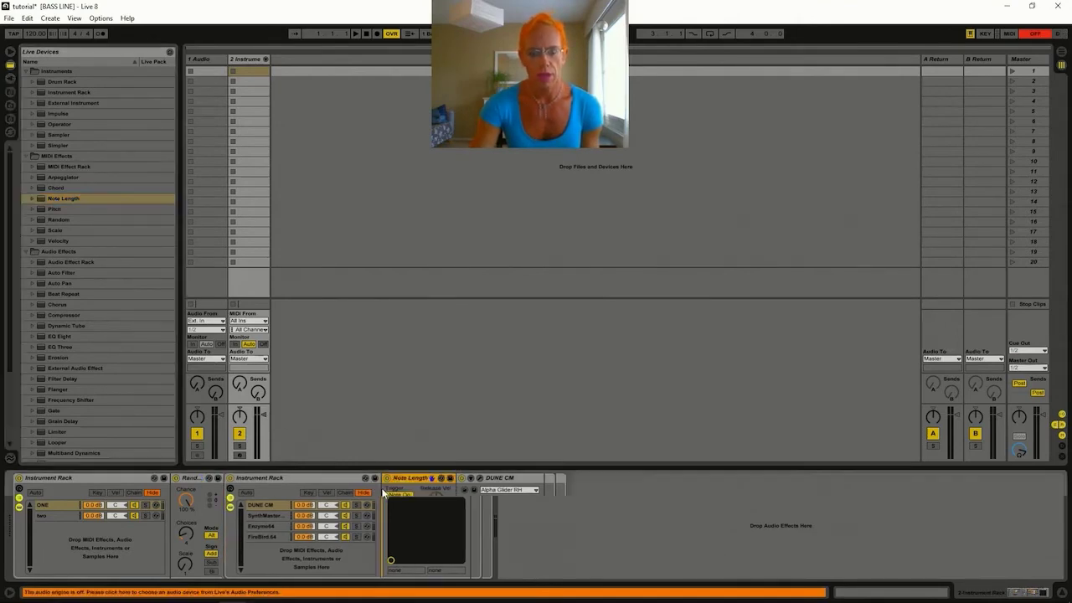
drag(53, 209, 460, 491)
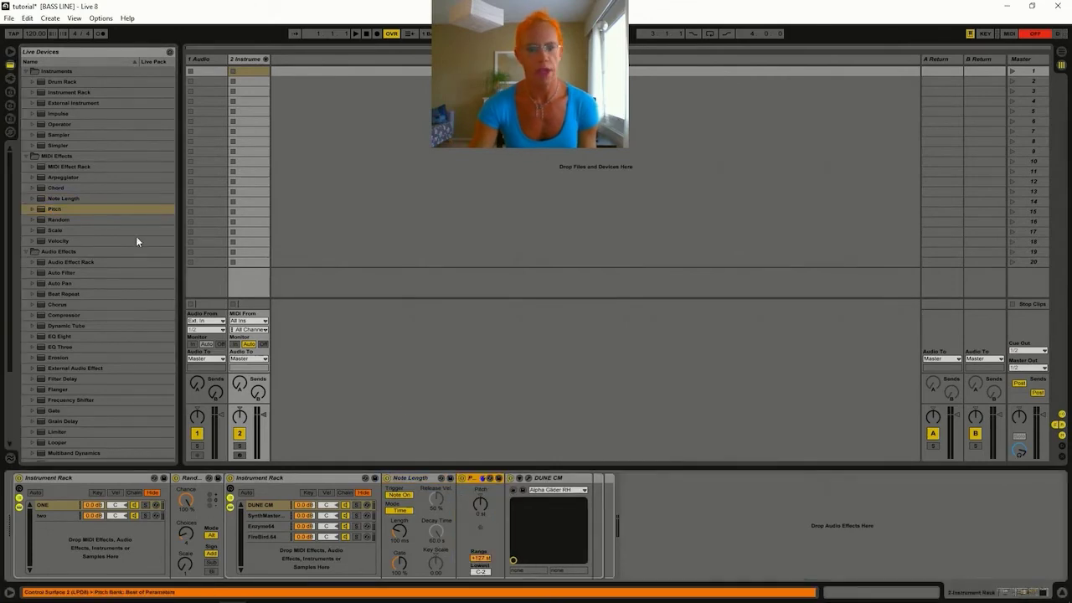
click(422, 481)
click(485, 479)
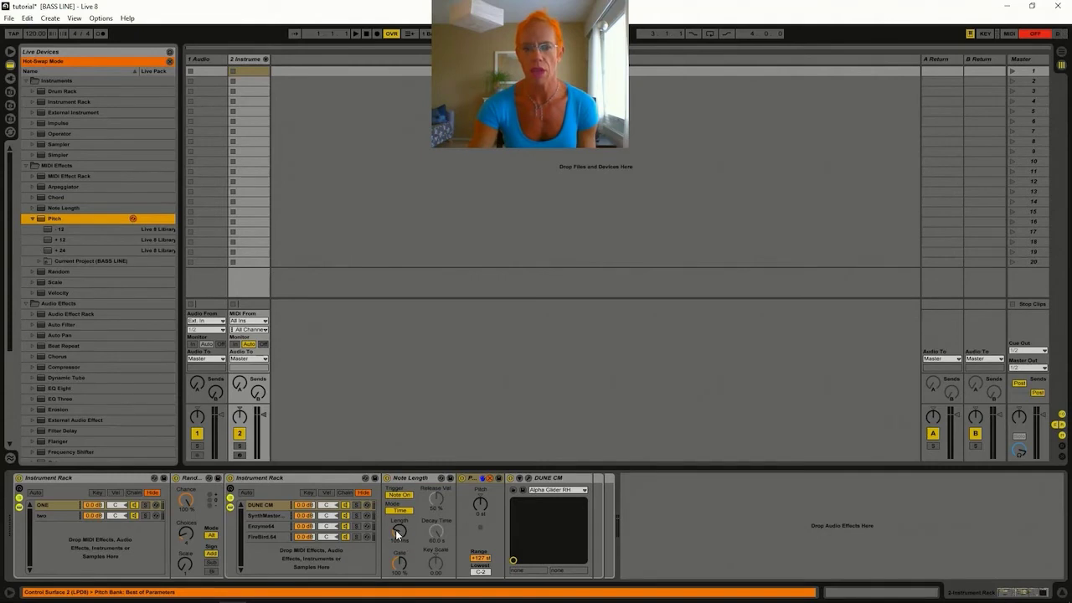
key(Escape)
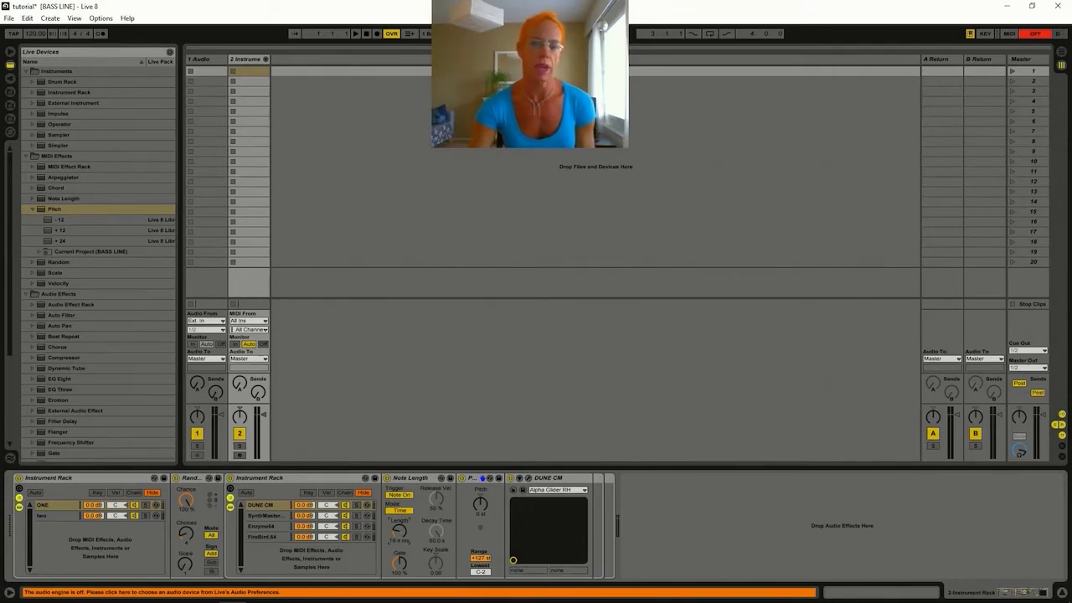
- Shorten the Note Length time and move controller focus back to the outer Instrument Rack
drag(398, 531, 392, 525)
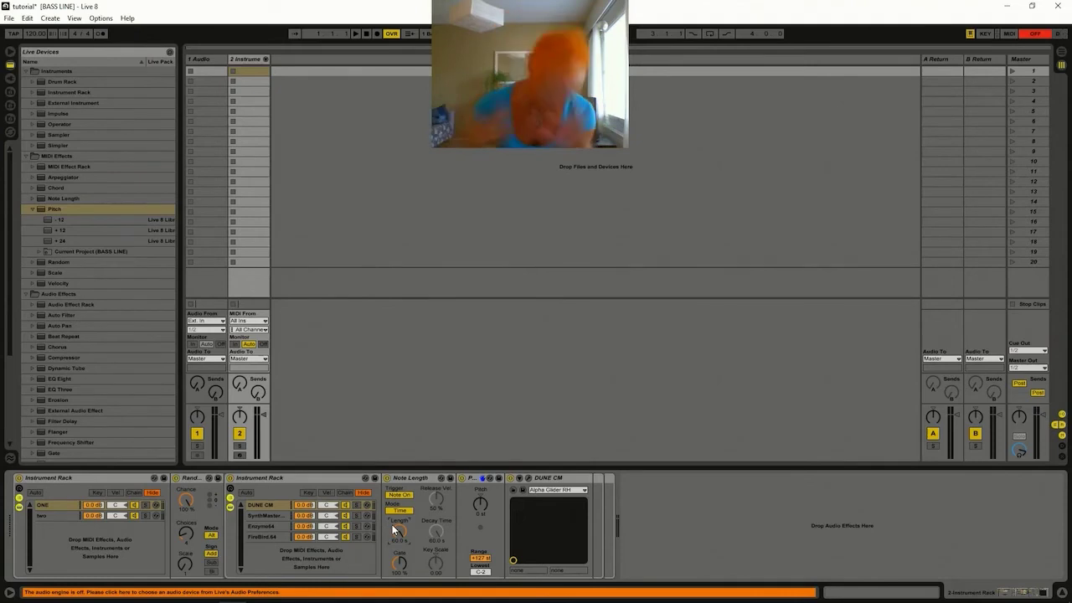
drag(399, 530, 400, 552)
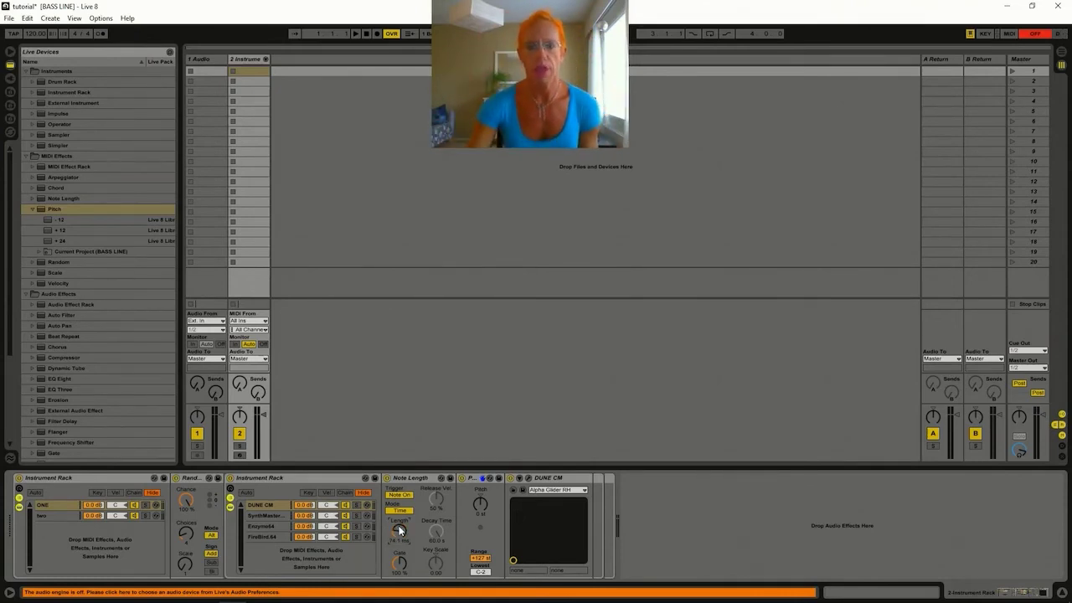
click(262, 506)
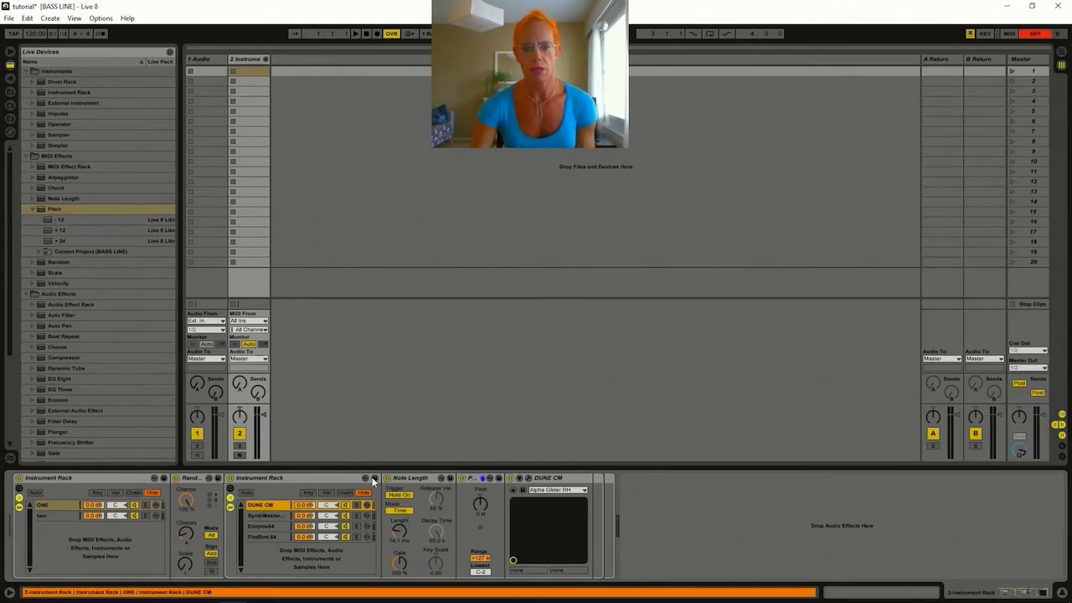
click(568, 483)
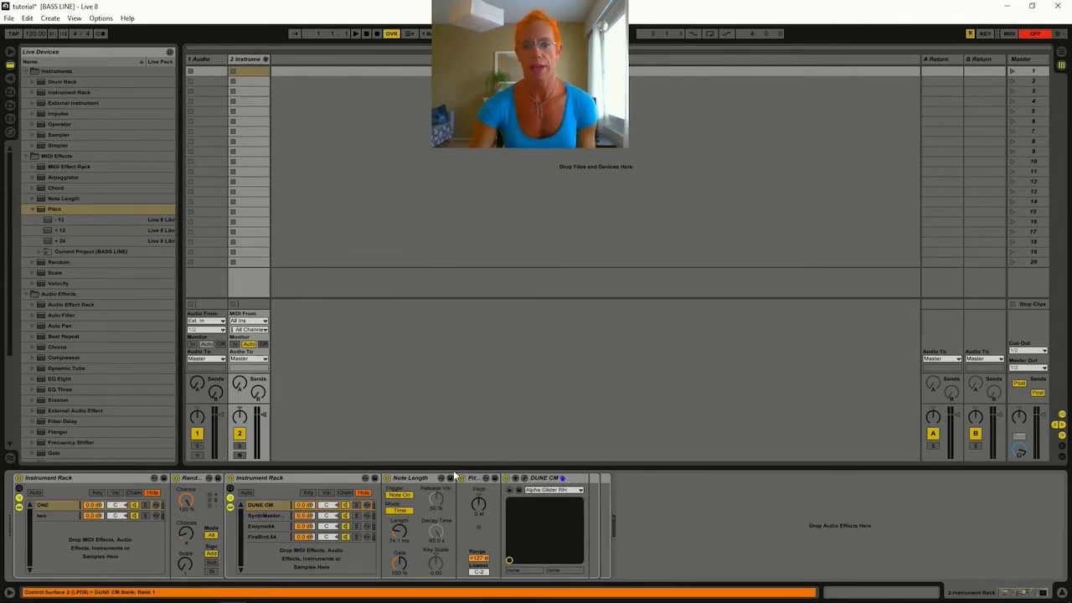
click(301, 478)
click(114, 481)
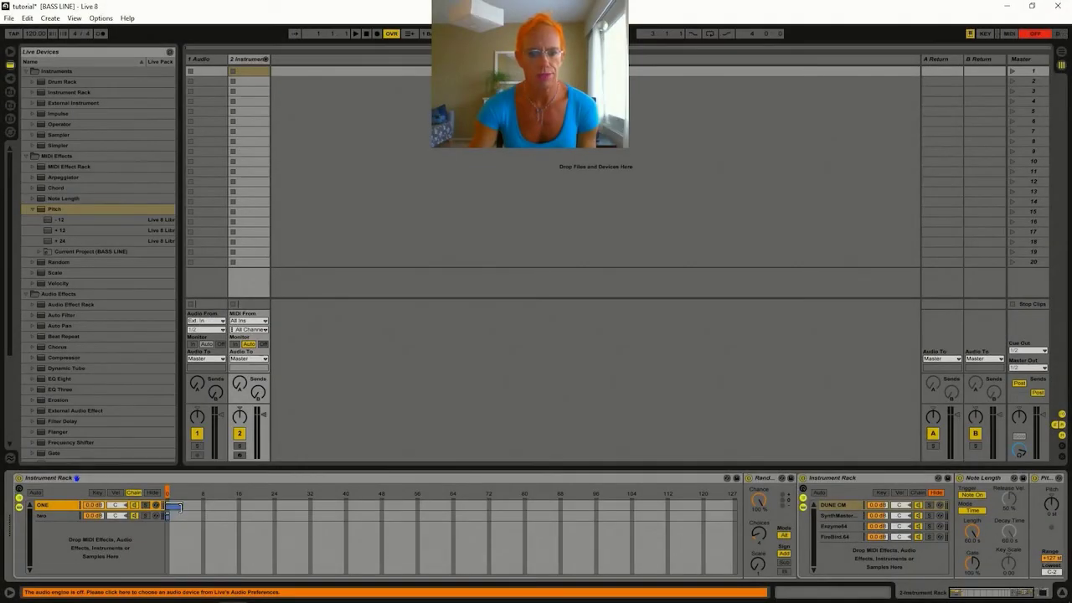
- Extend chain ONE's selector zone and reveal the rack's macro knobs
drag(176, 506, 240, 516)
click(208, 517)
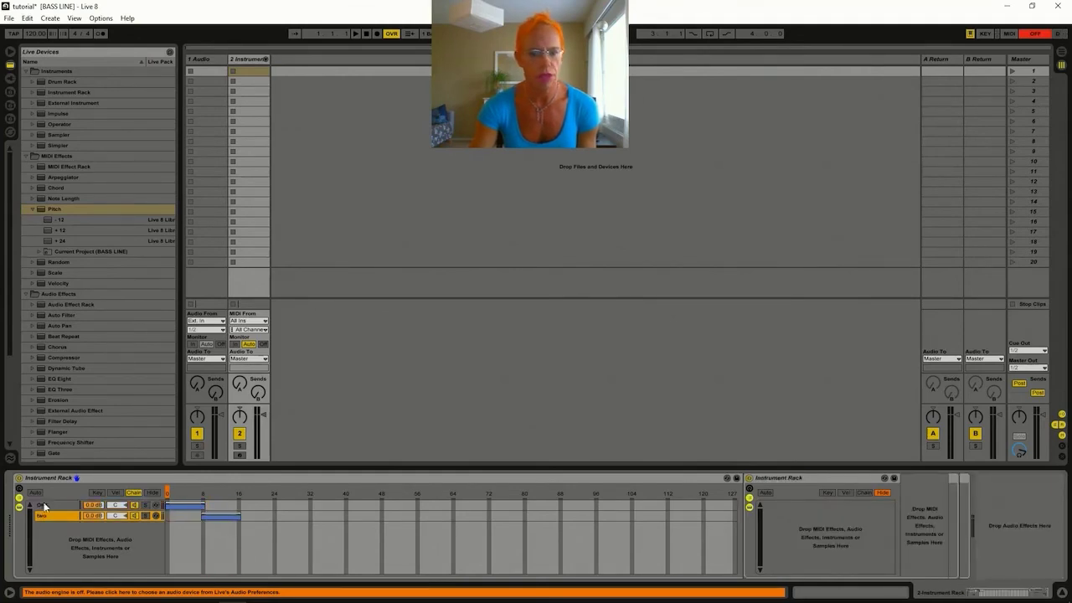
click(19, 489)
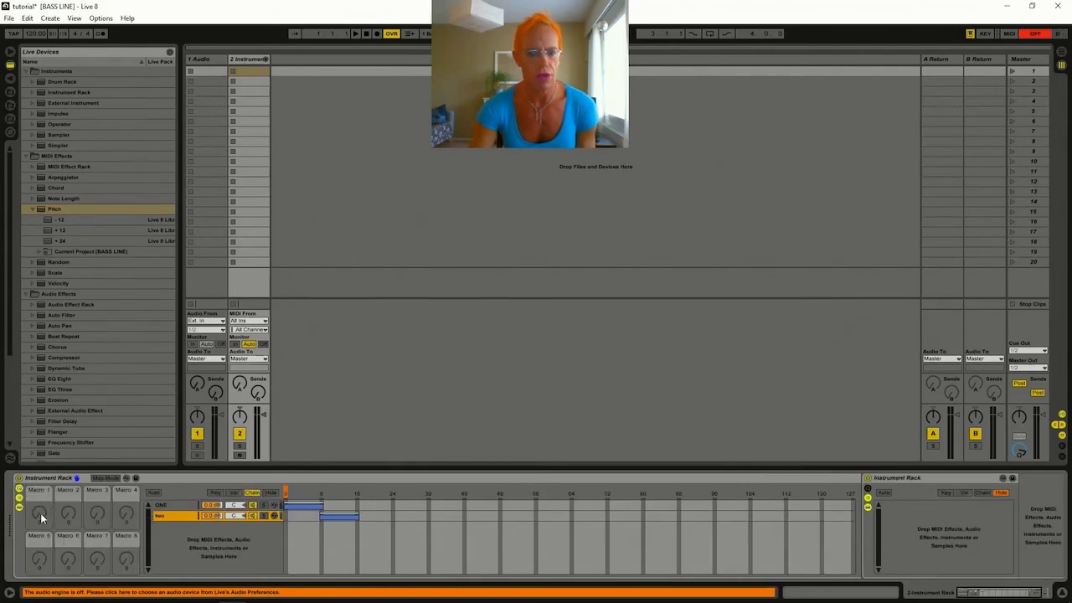
click(300, 505)
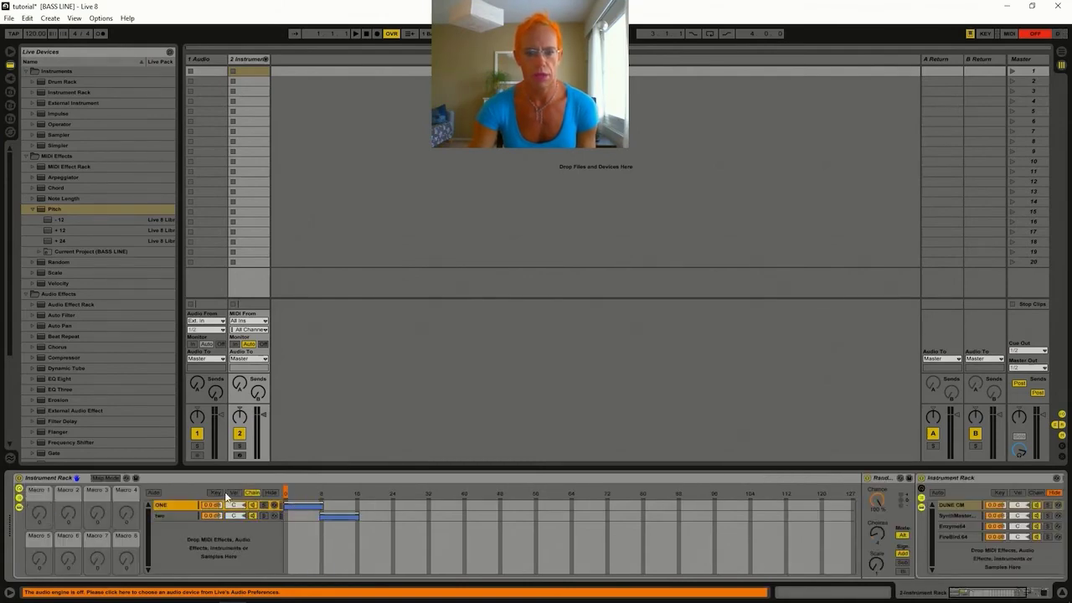
- Map the chain selector to Macro 1 and set the selector onto chain ONE
click(105, 479)
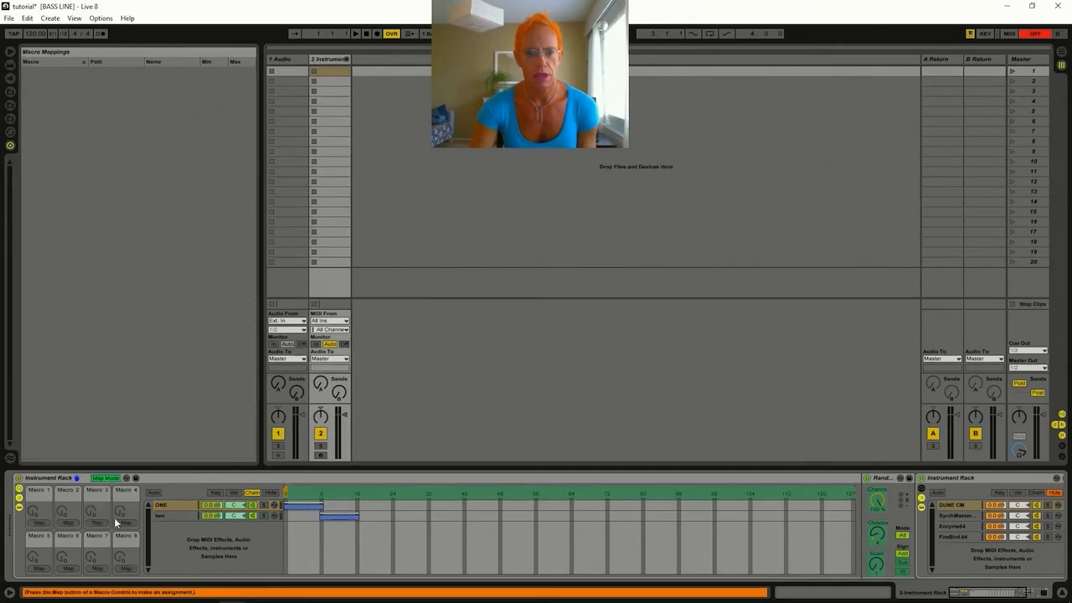
click(37, 524)
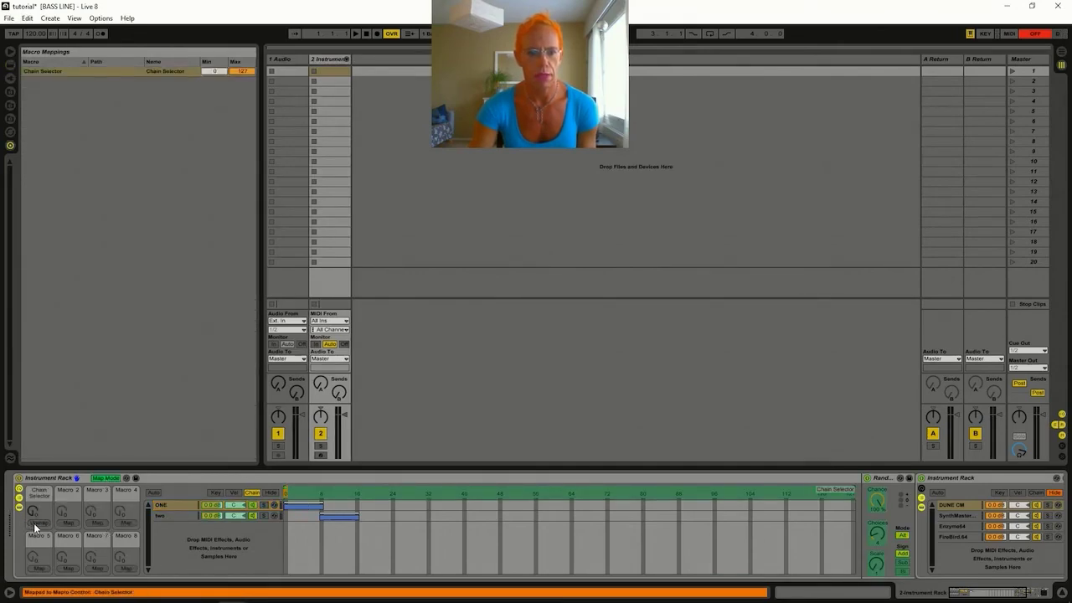
click(107, 478)
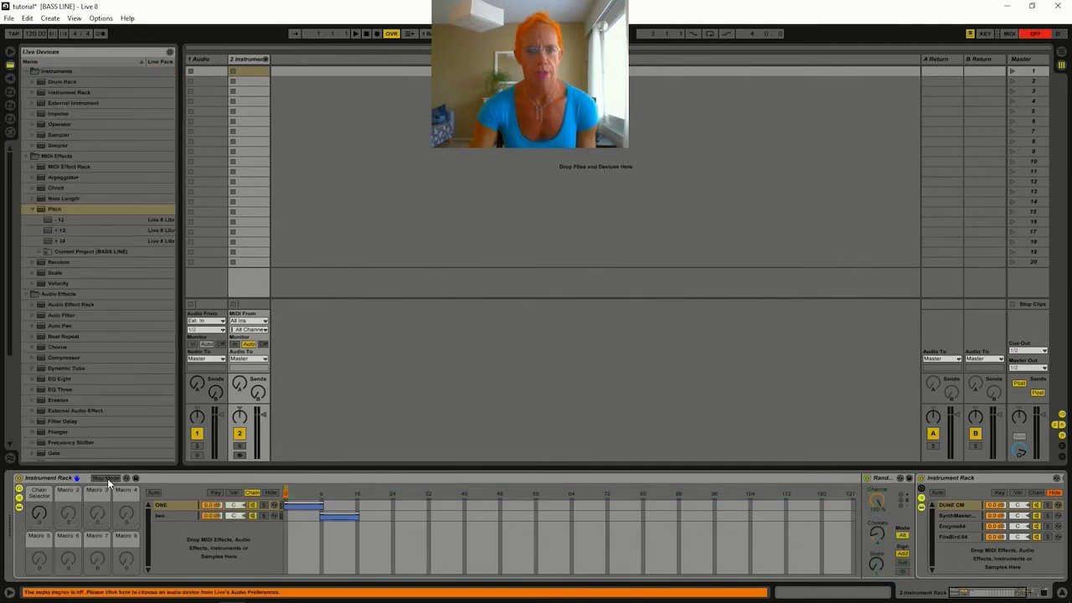
drag(393, 493, 298, 492)
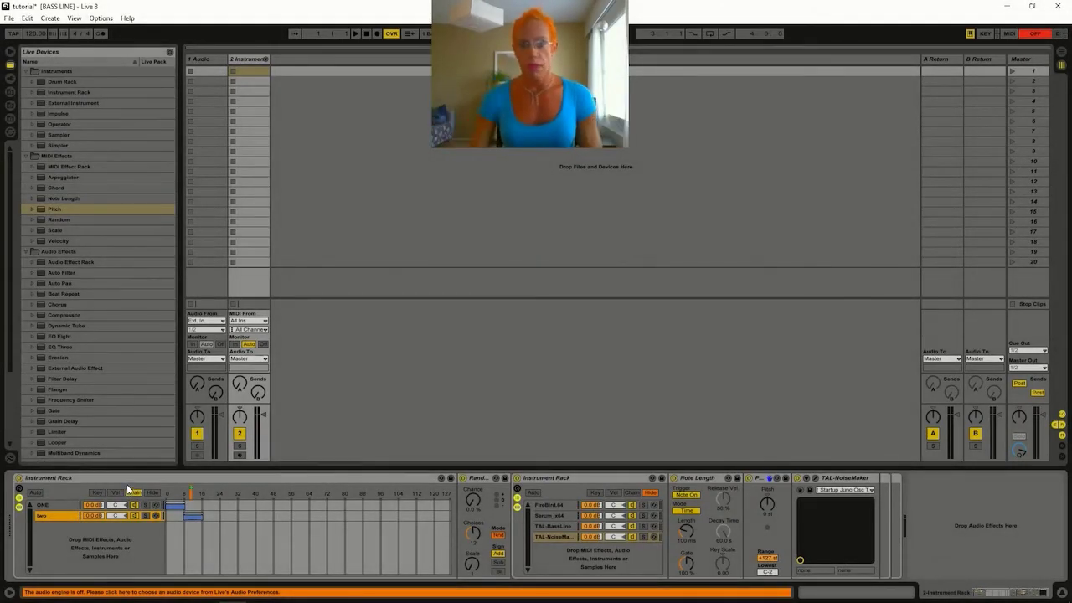
- Alternate between chains ONE and two to compare their devices, finishing on chain ONE
click(266, 481)
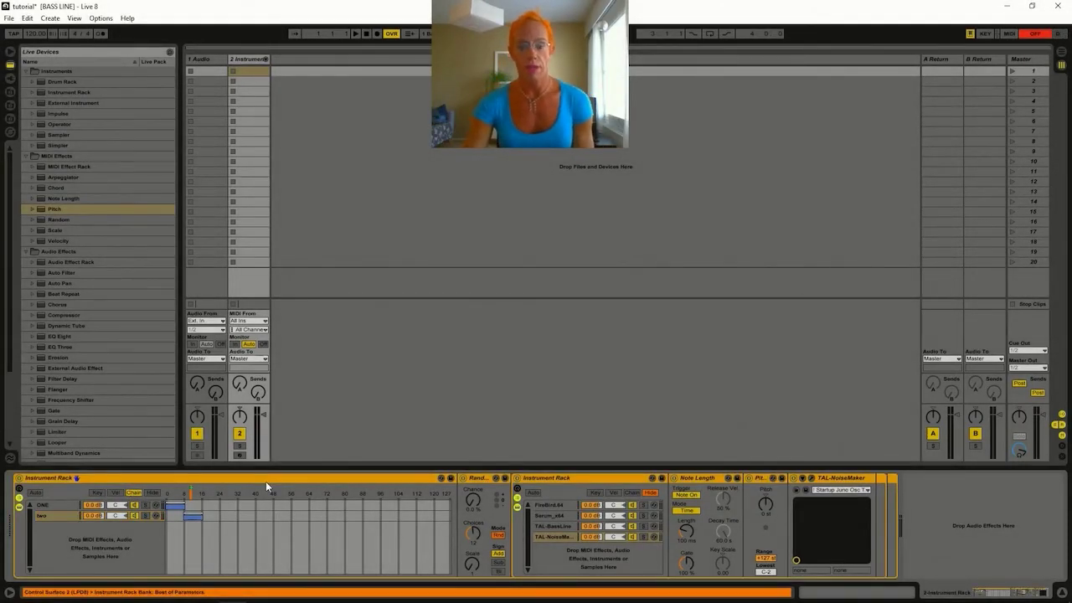
click(55, 506)
click(59, 515)
click(57, 507)
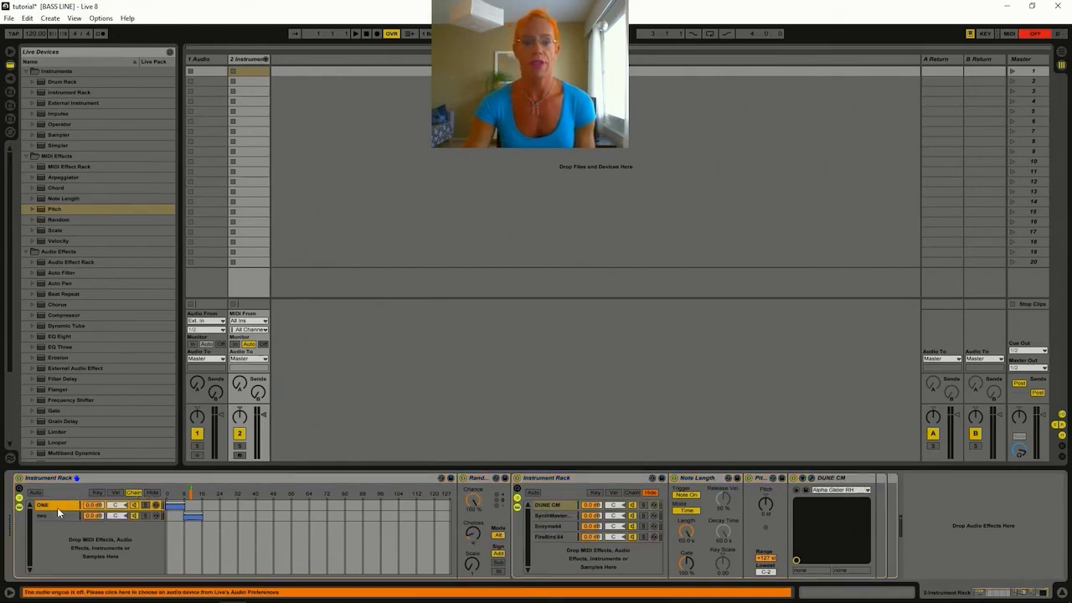
click(59, 516)
click(56, 506)
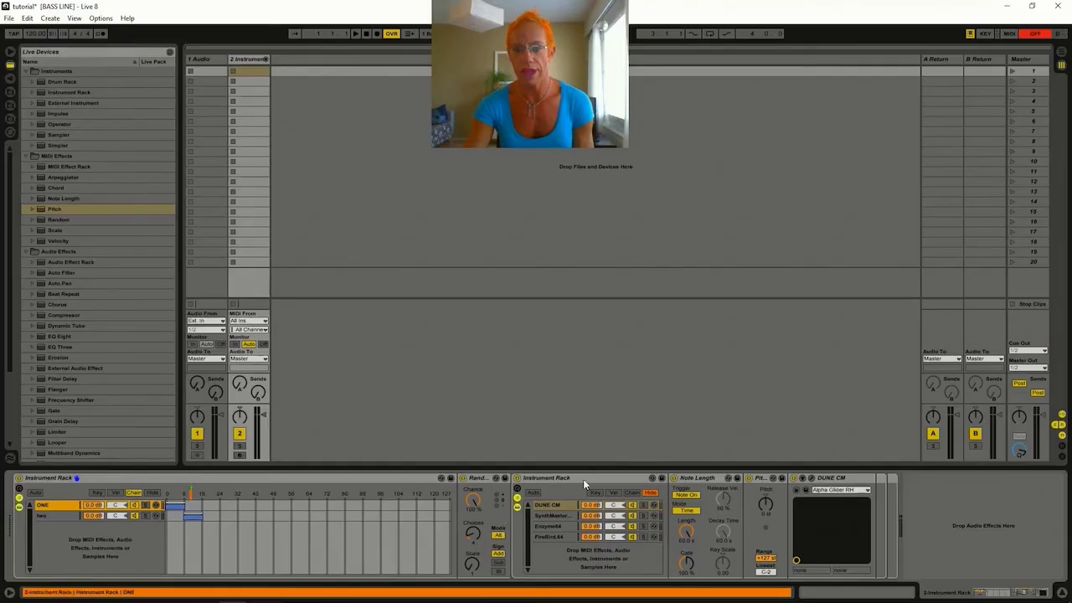
click(371, 482)
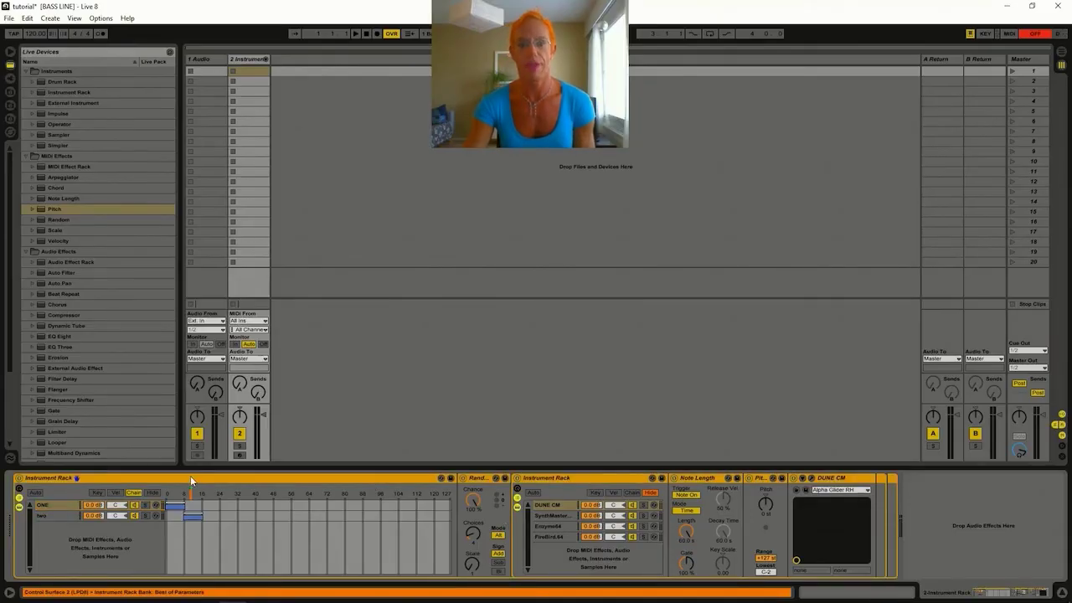
click(54, 504)
key(Return)
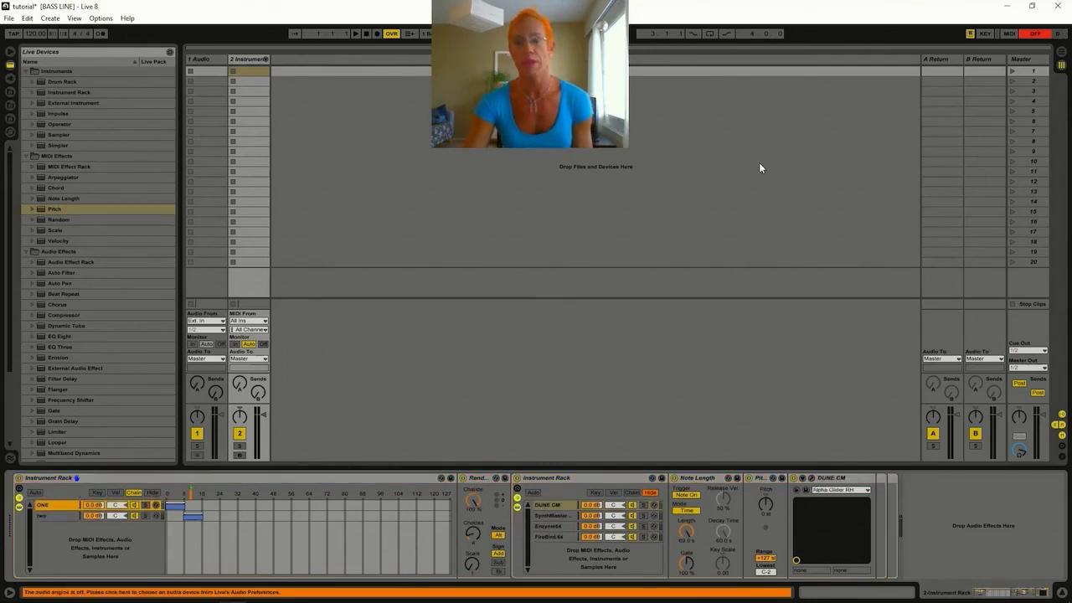